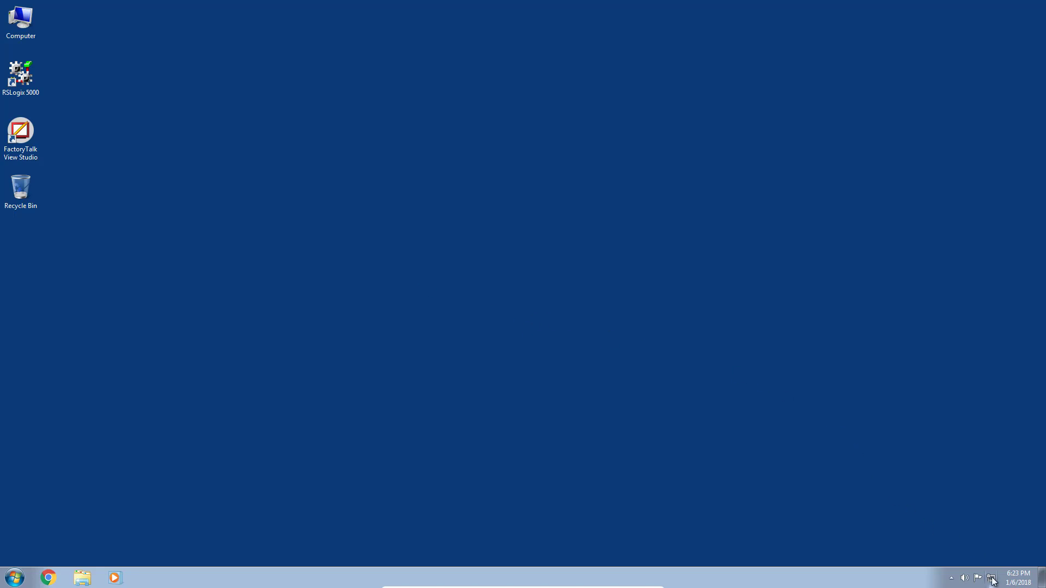
left_click(48, 578)
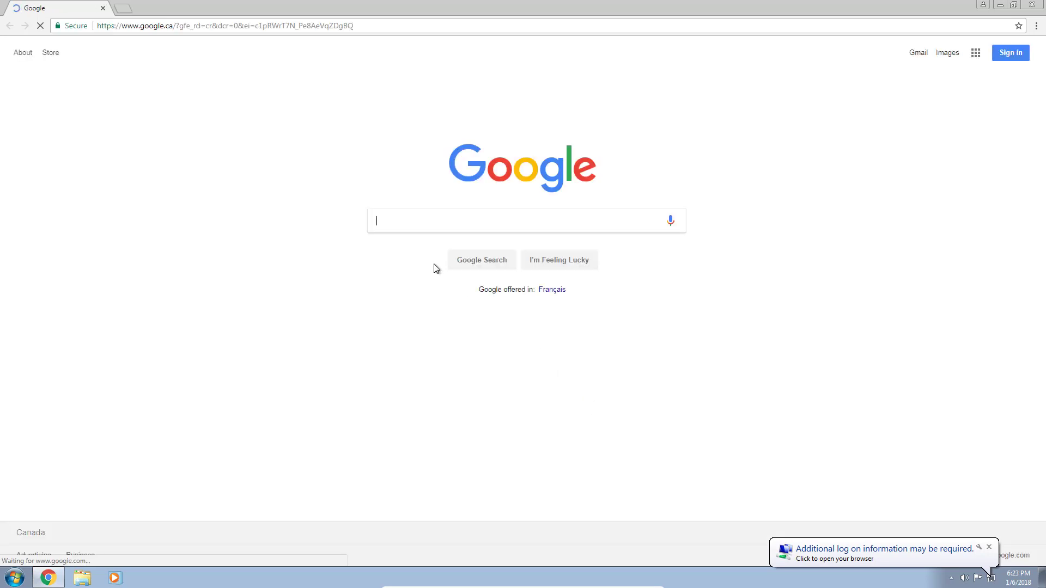
left_click(213, 26)
type("http://169.254.0.1/")
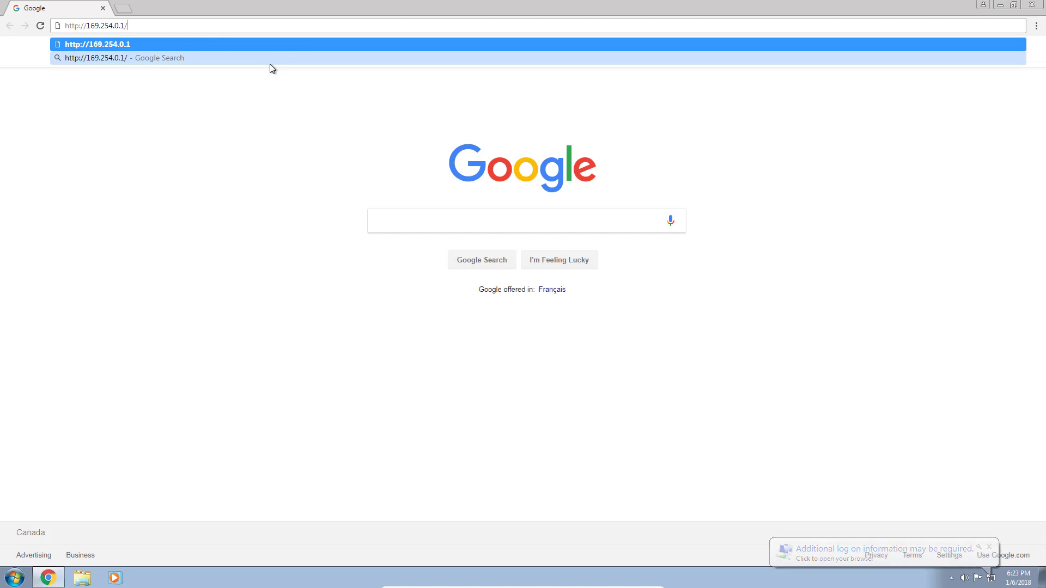
key("Return")
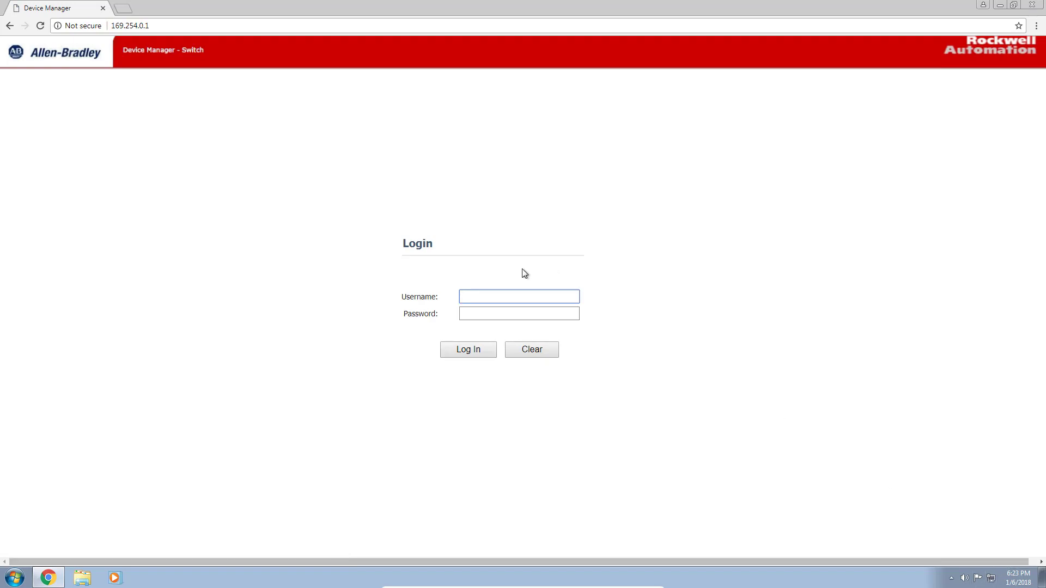
- Log in with the admin username and its password
type("admin")
key("Tab")
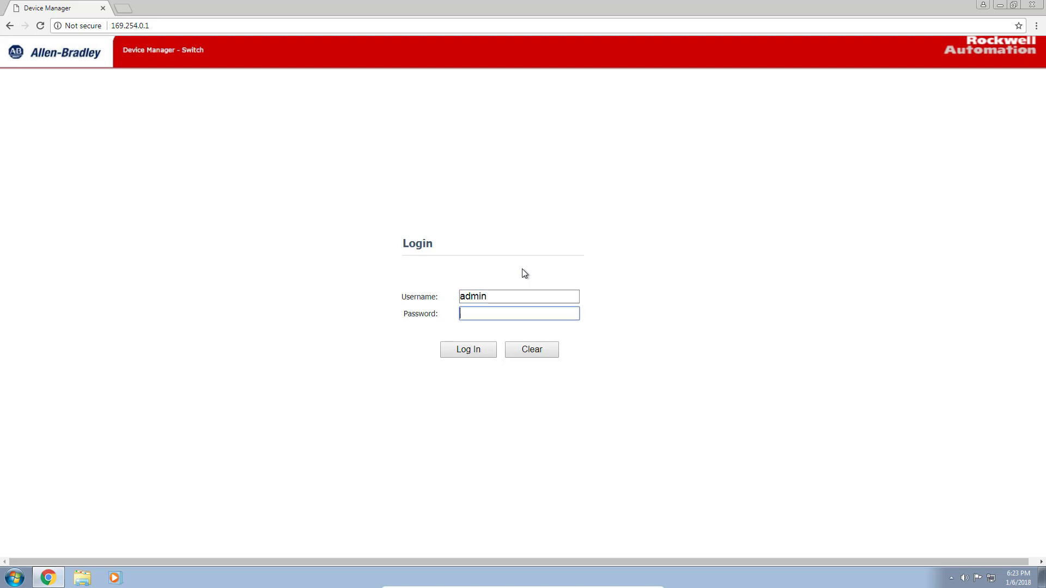
type("******")
key("Return")
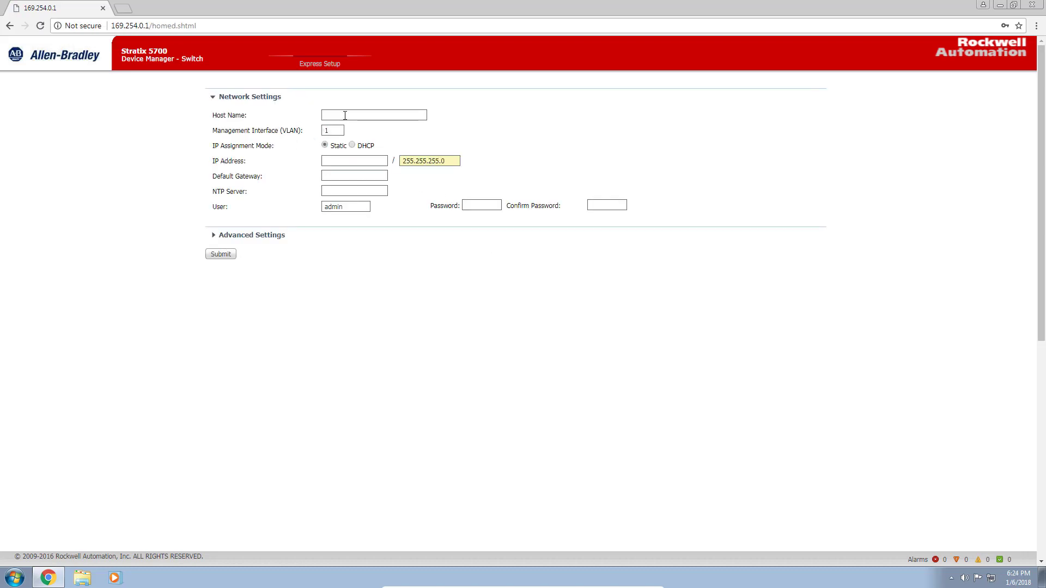
- Enter host name Router and IP address 172.16.1.1 in Express Setup
type("Ropu")
key("BackSpace")
type("uter")
type("172")
type(".16")
type(".1.1")
- Set and confirm a new admin password, then submit Express Setup
left_click(482, 205)
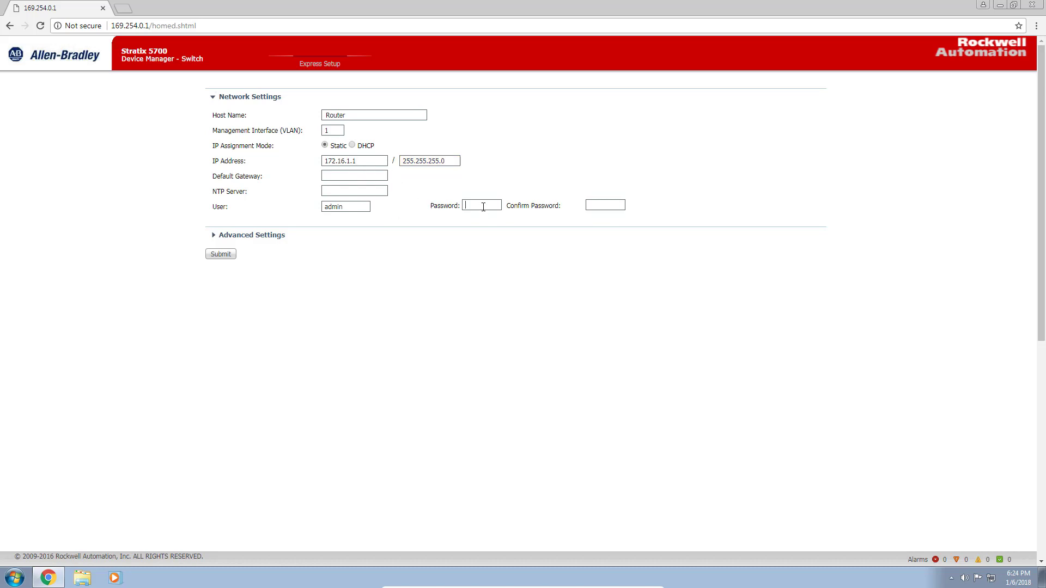
type("••••••")
key("Tab")
type("••••••")
left_click(225, 254)
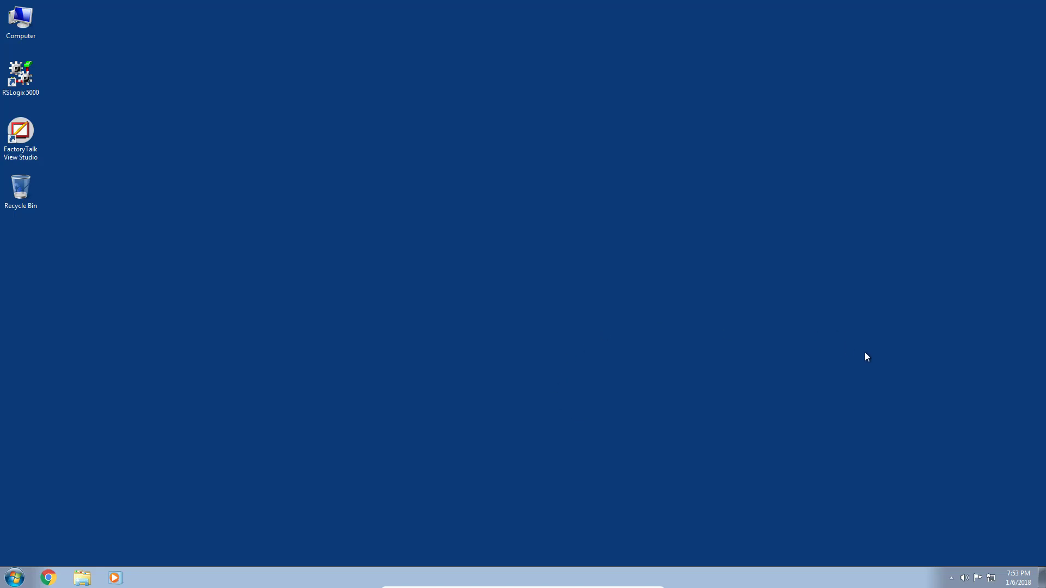
- Open Local Area Connection 2 from Network and Sharing Center's adapter list
left_click(991, 578)
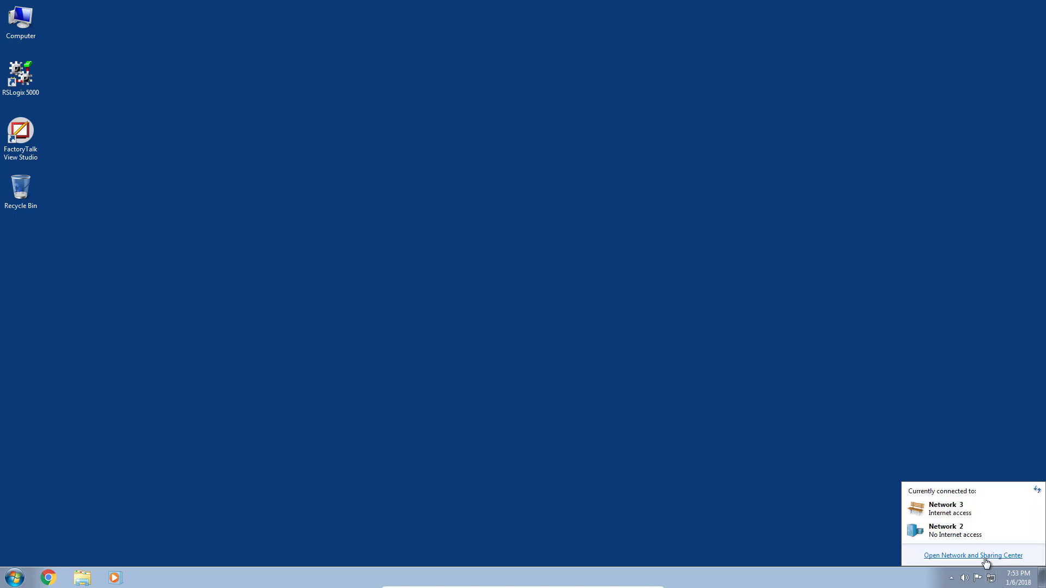
left_click(980, 561)
left_click(436, 127)
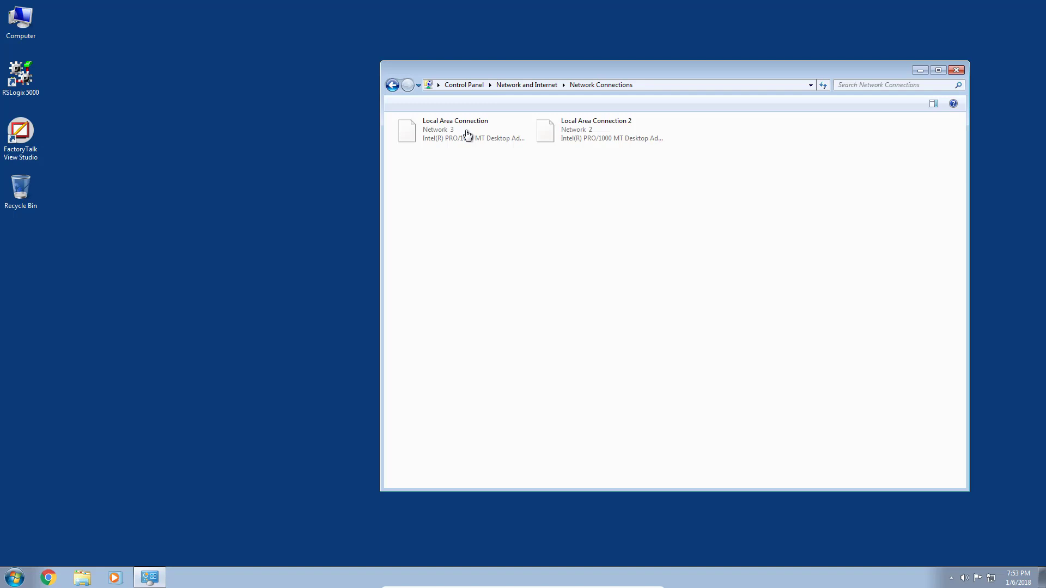
double_click(616, 136)
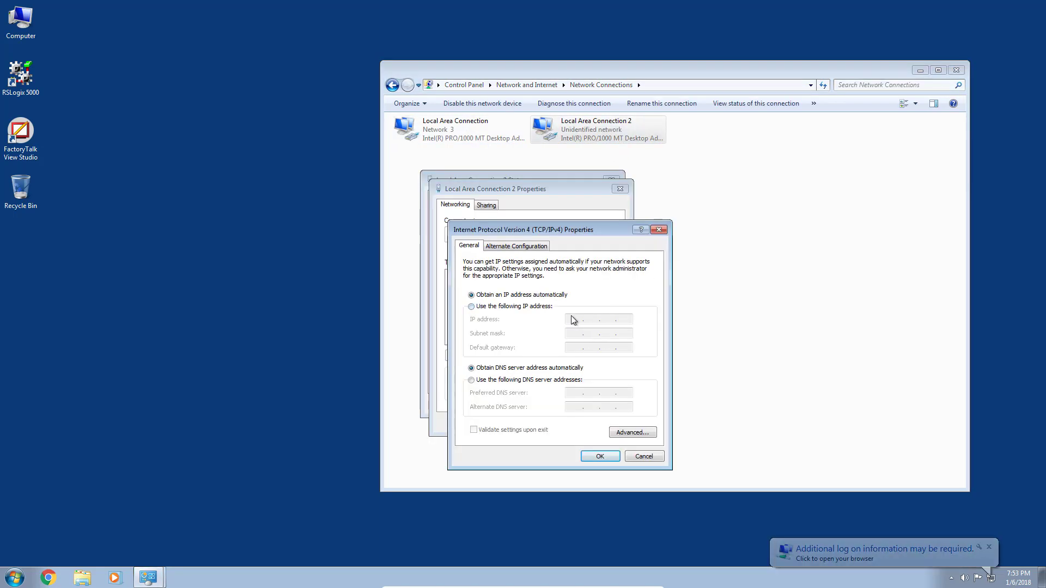
- Set static IPv4 172.16.1.245, mask 255.255.255.0, gateway 172.16.1.1
left_click(499, 306)
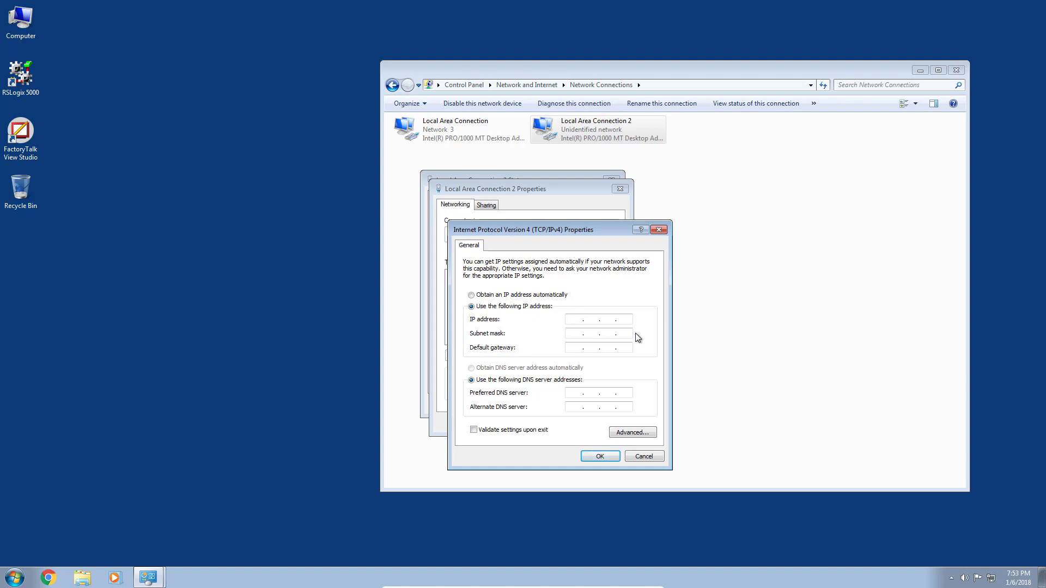
type("172.16.1.245")
left_click(602, 334)
double_click(605, 333)
type("255.255.255.0")
left_click(582, 352)
type("172")
- Save the IPv4 settings and close the adapter and network windows
left_click(600, 456)
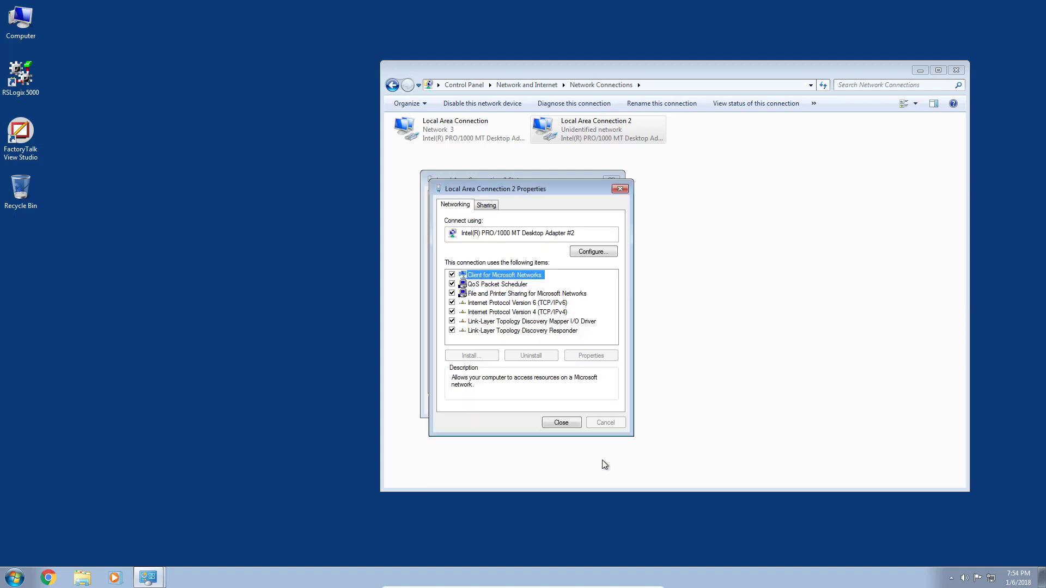
left_click(567, 424)
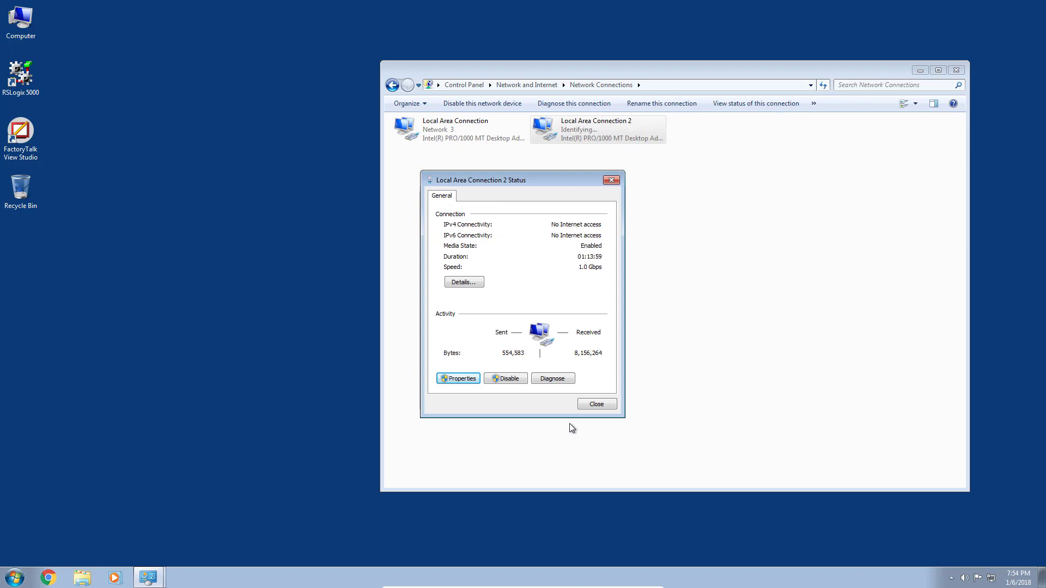
left_click(598, 404)
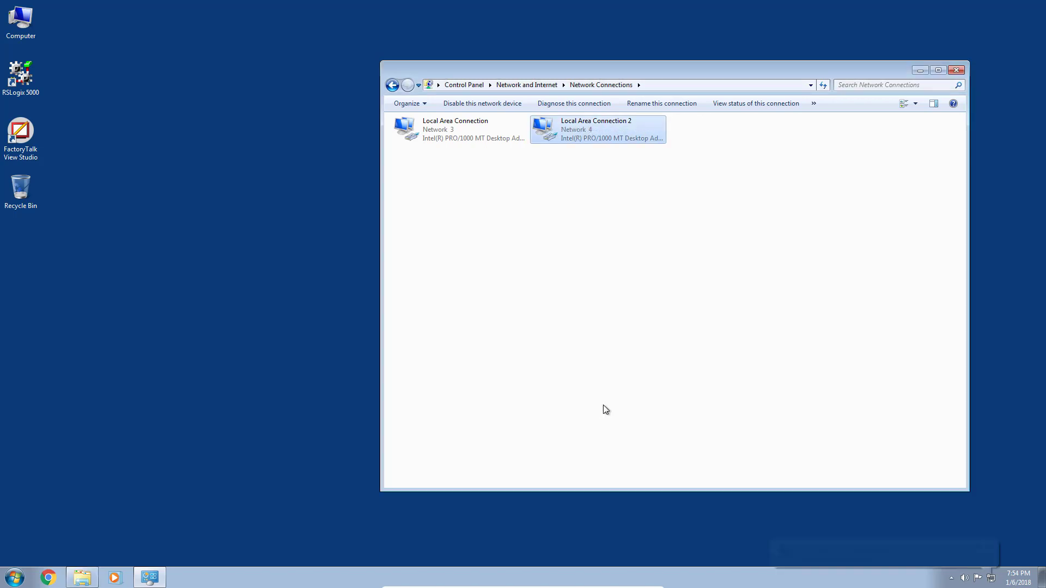
left_click(956, 68)
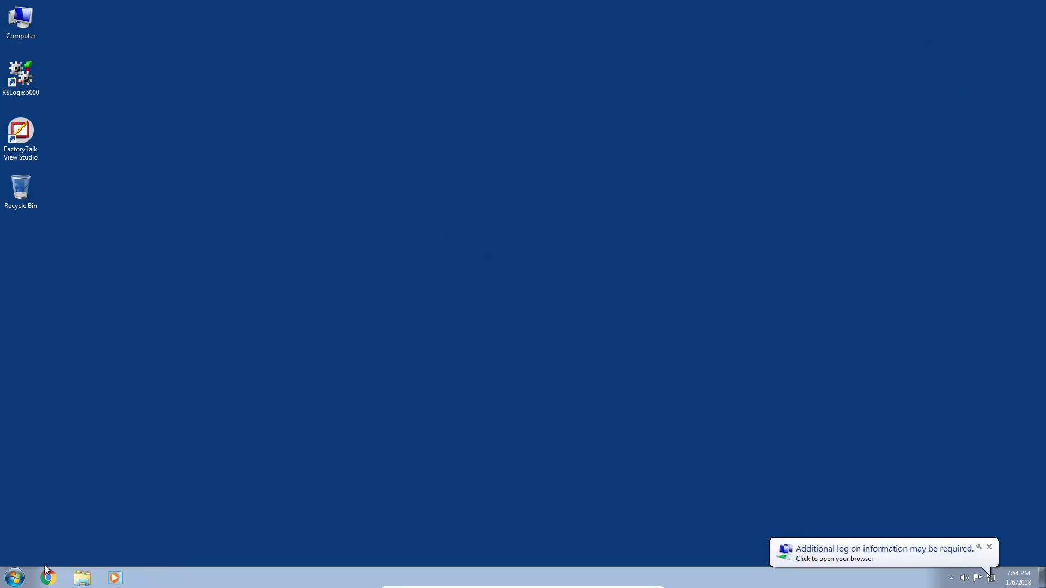
- Launch RSLinx Classic and pick the EtherNet/IP Driver type in Configure Drivers
left_click(15, 576)
left_click(62, 275)
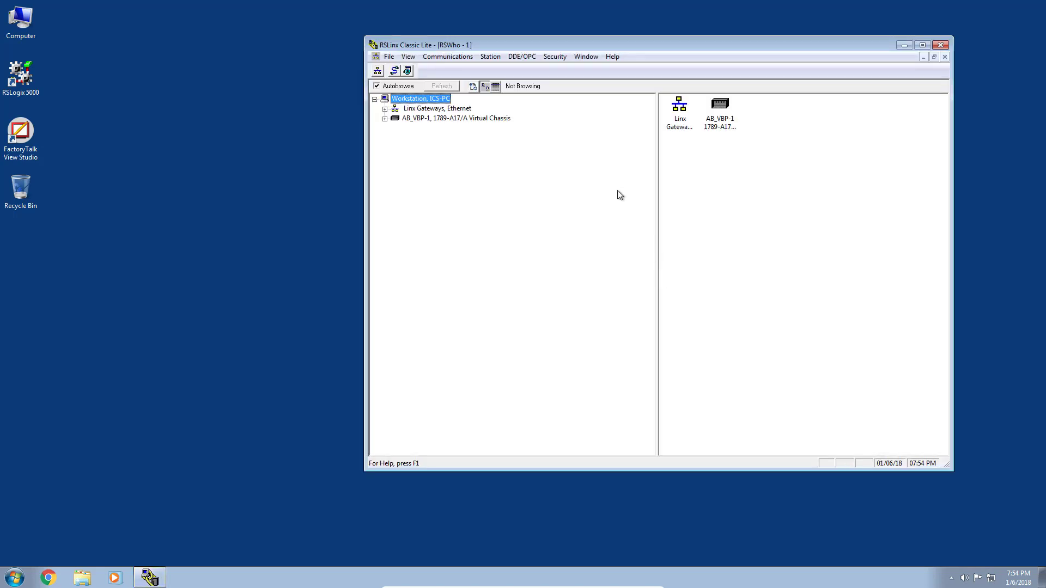
left_click(461, 55)
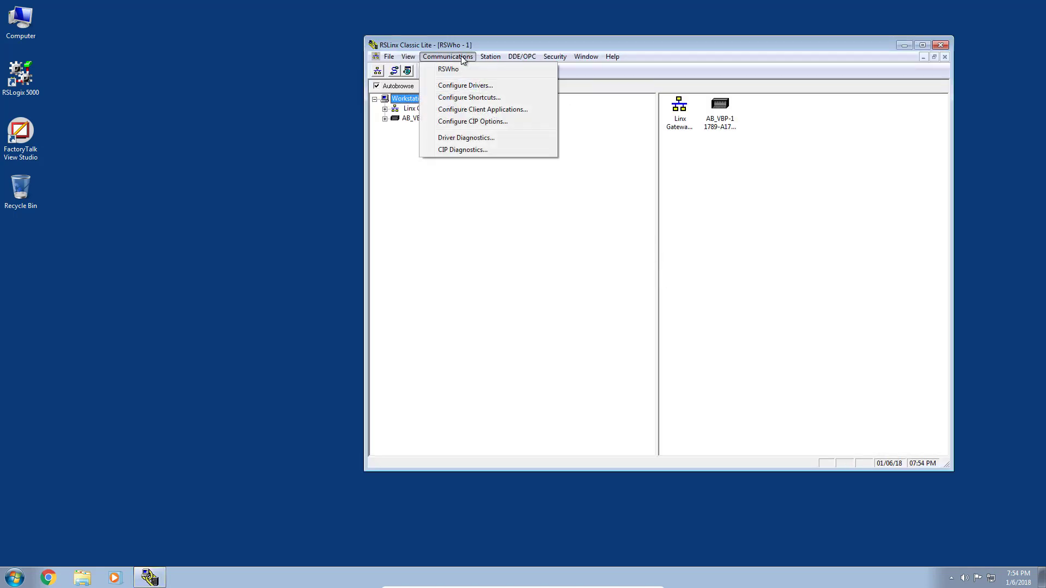
left_click(470, 86)
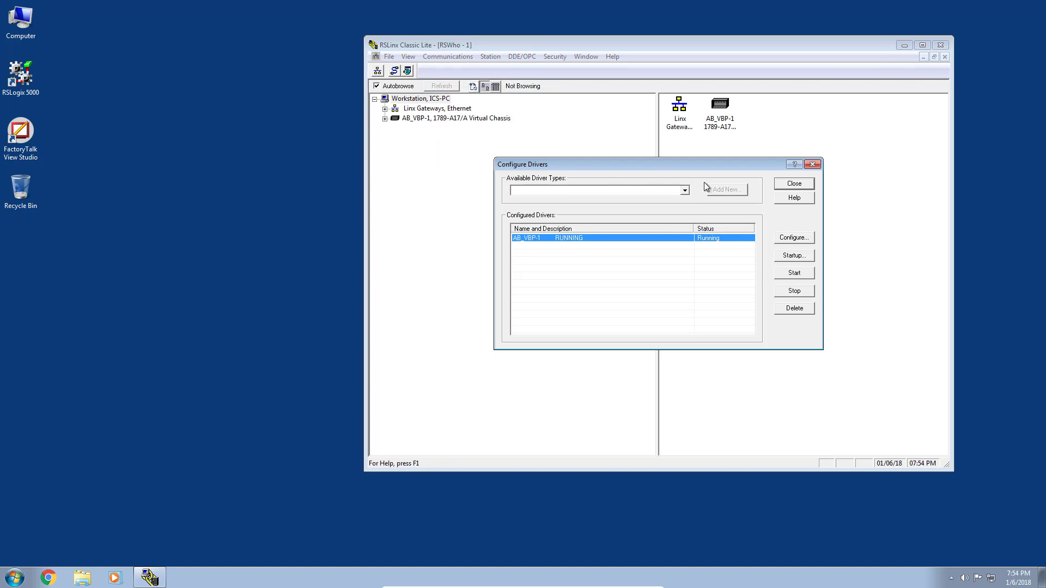
left_click(684, 190)
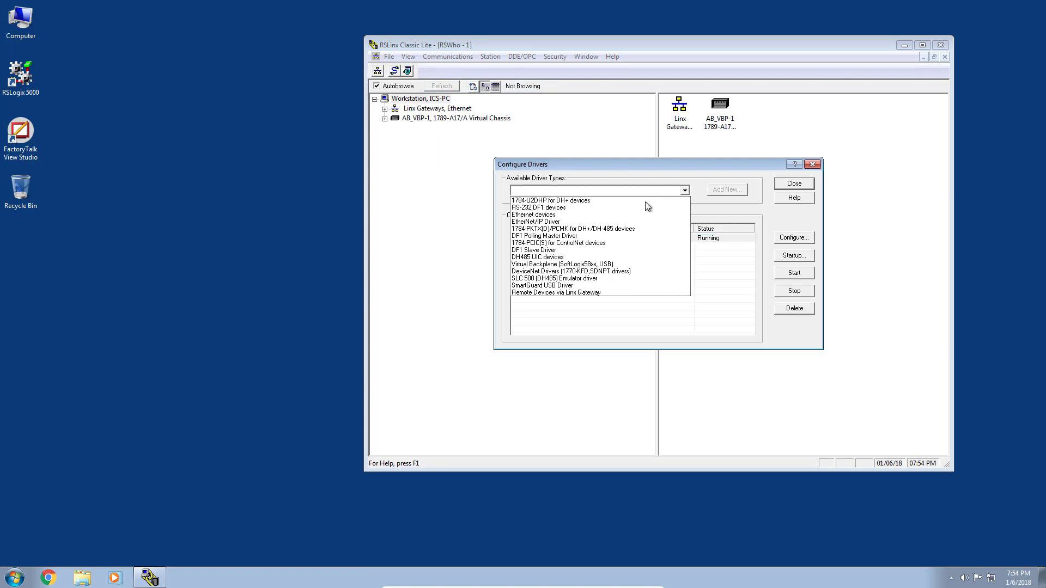
left_click(614, 221)
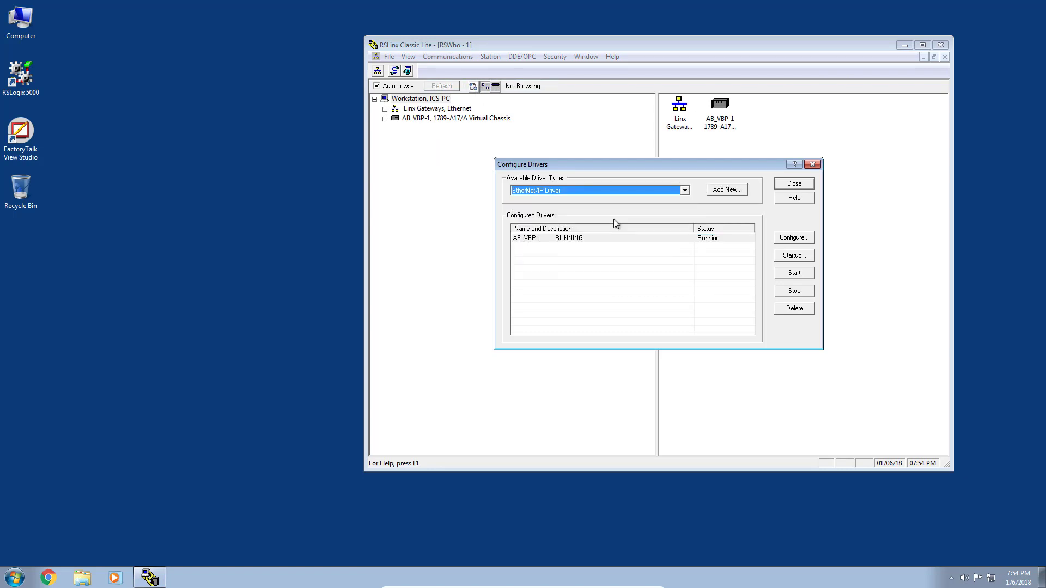
- Add driver AB_ETHIP-1 on the 172.16.1.245 adapter and browse it in RSWho
left_click(735, 191)
left_click(715, 245)
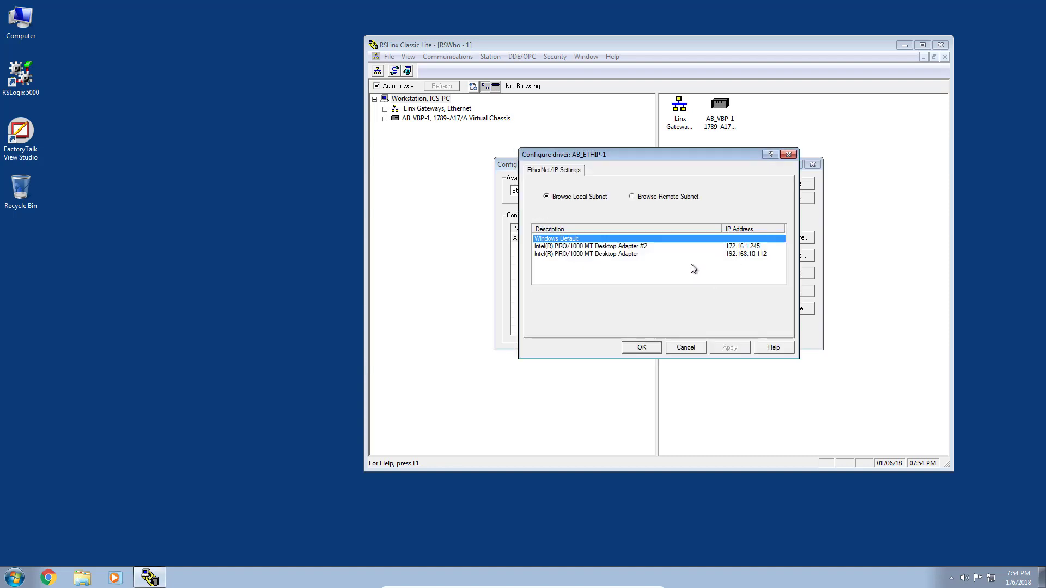
left_click(635, 246)
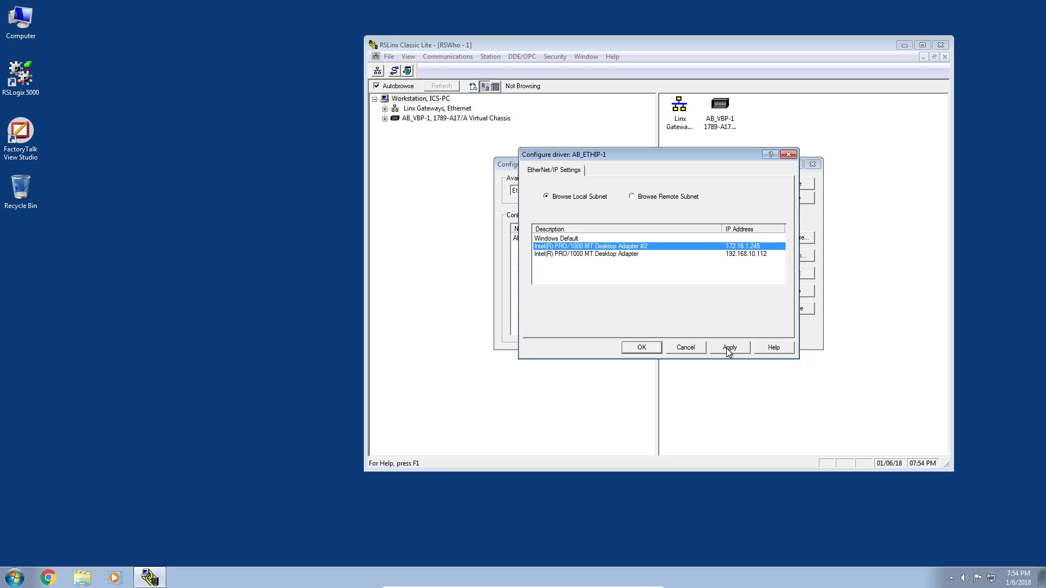
left_click(726, 348)
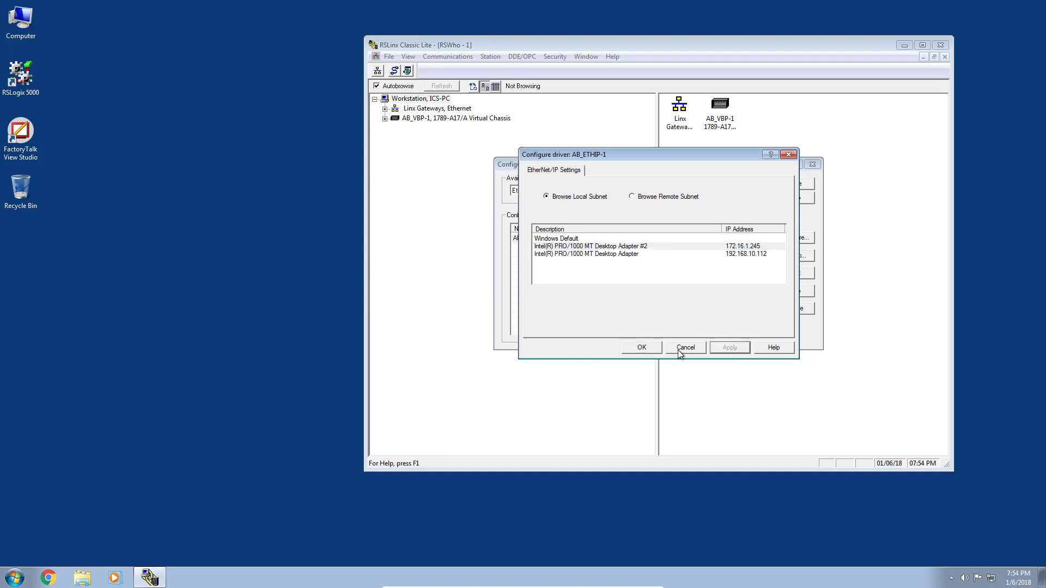
left_click(643, 348)
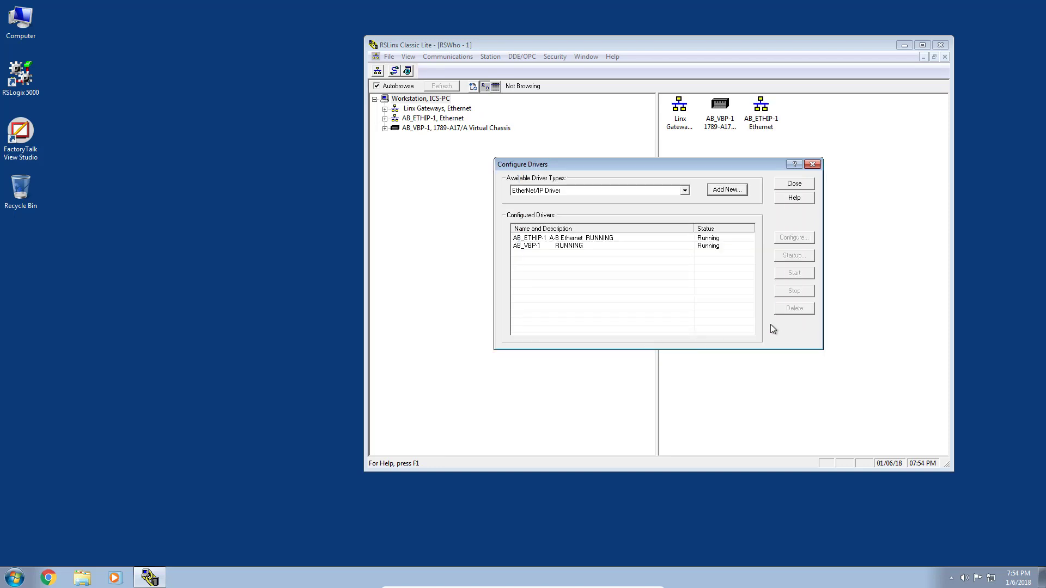
left_click(794, 183)
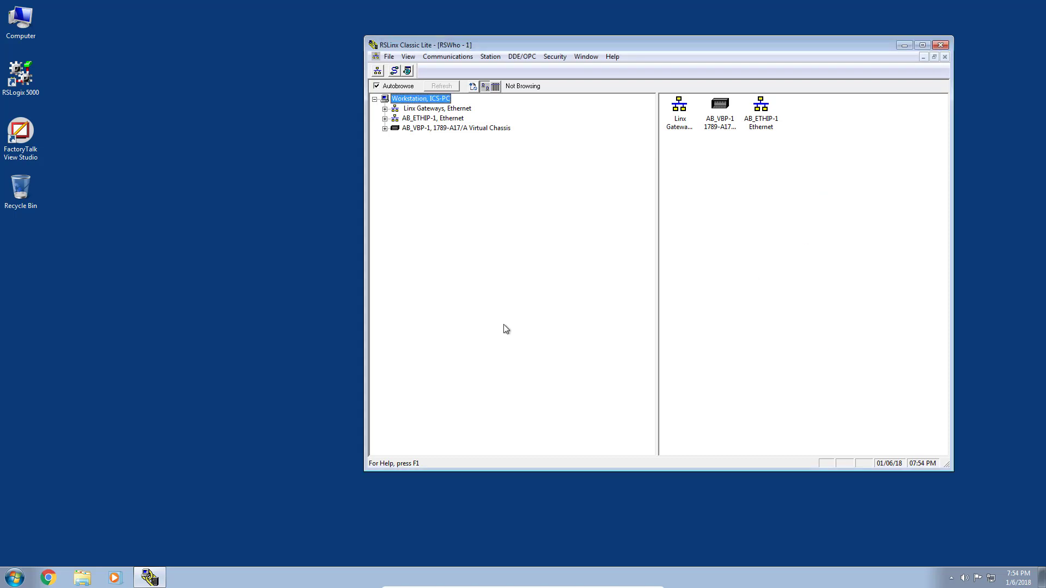
left_click(385, 118)
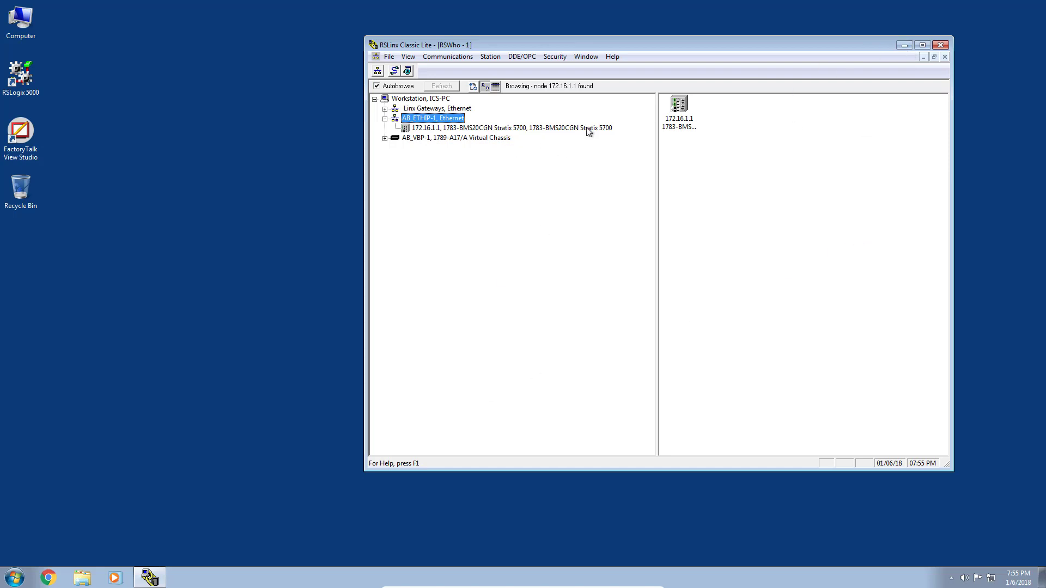
- Minimize RSLinx and load the switch page at 172.16.1.1 in Chrome
left_click(904, 46)
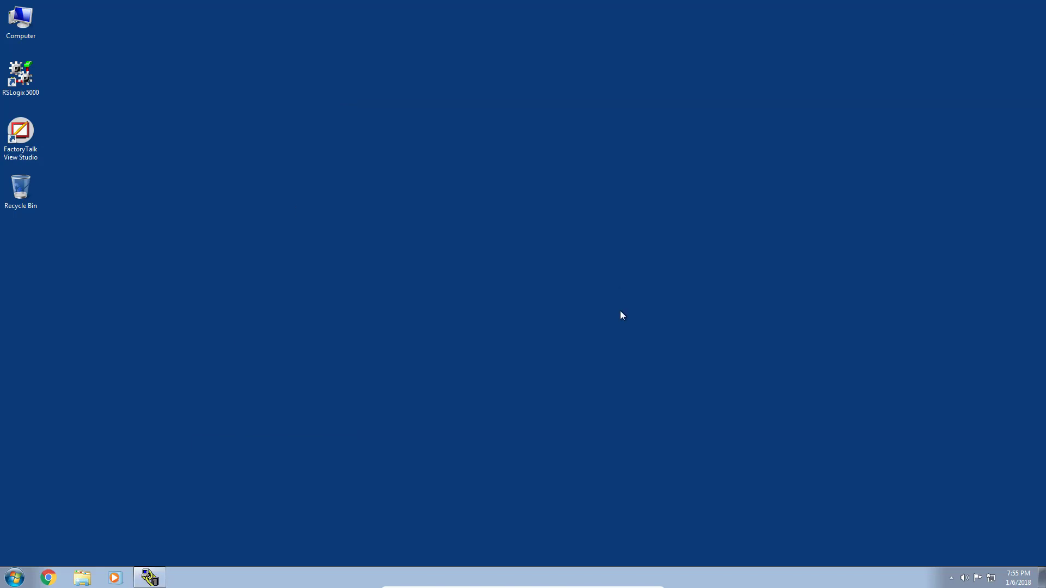
left_click(48, 578)
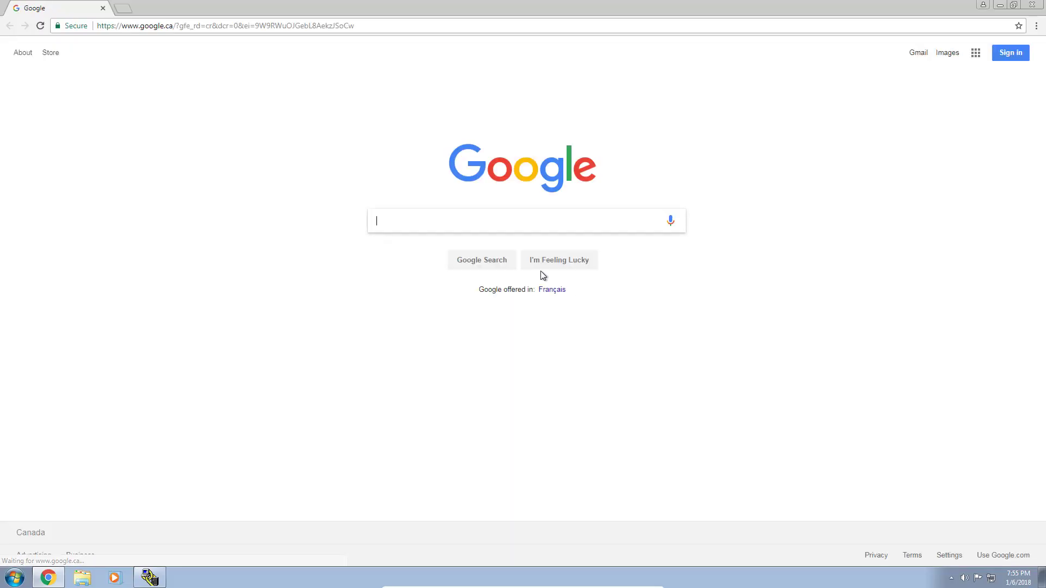
left_click(124, 28)
type("172.16.1.1")
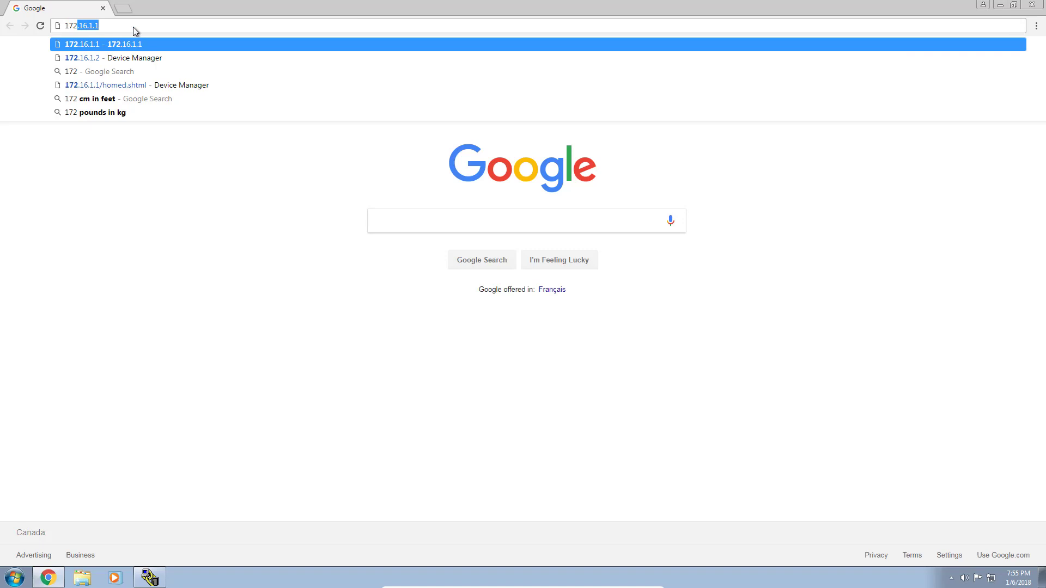
key("Return")
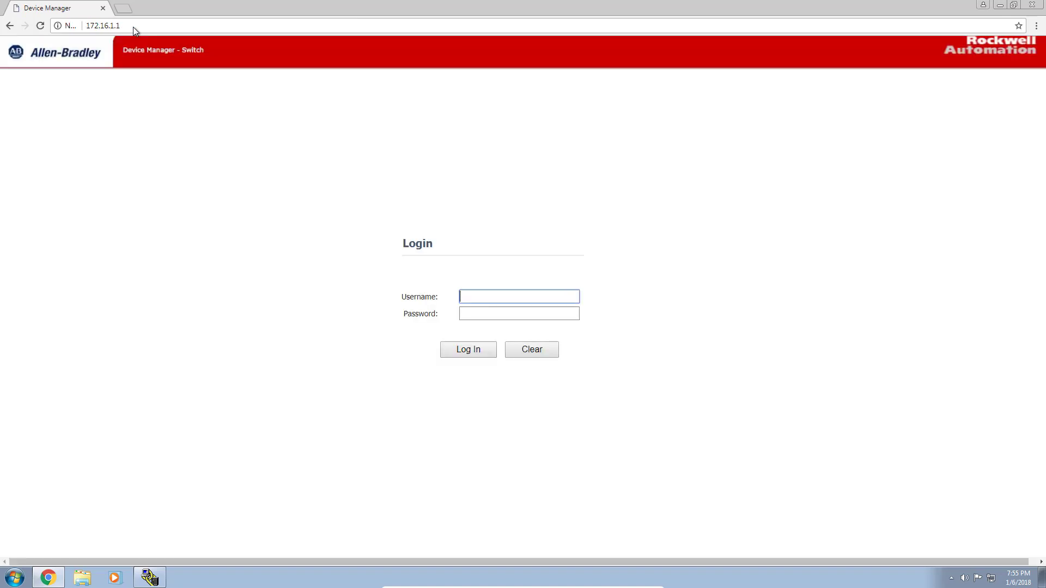
- Log in to Device Manager with the admin username and password
type("admin")
key("Tab")
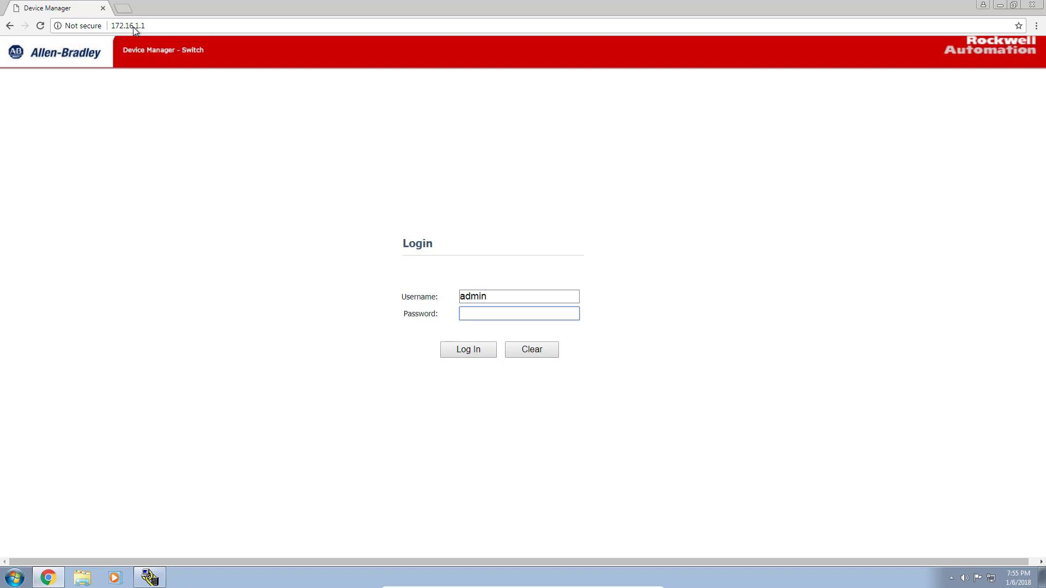
type("******")
left_click(472, 355)
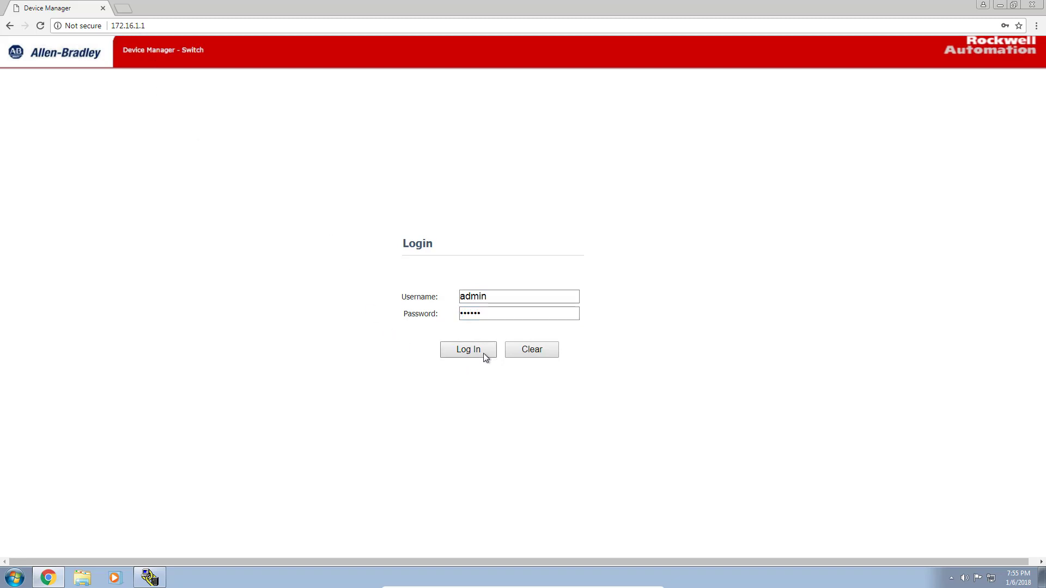
left_click(483, 353)
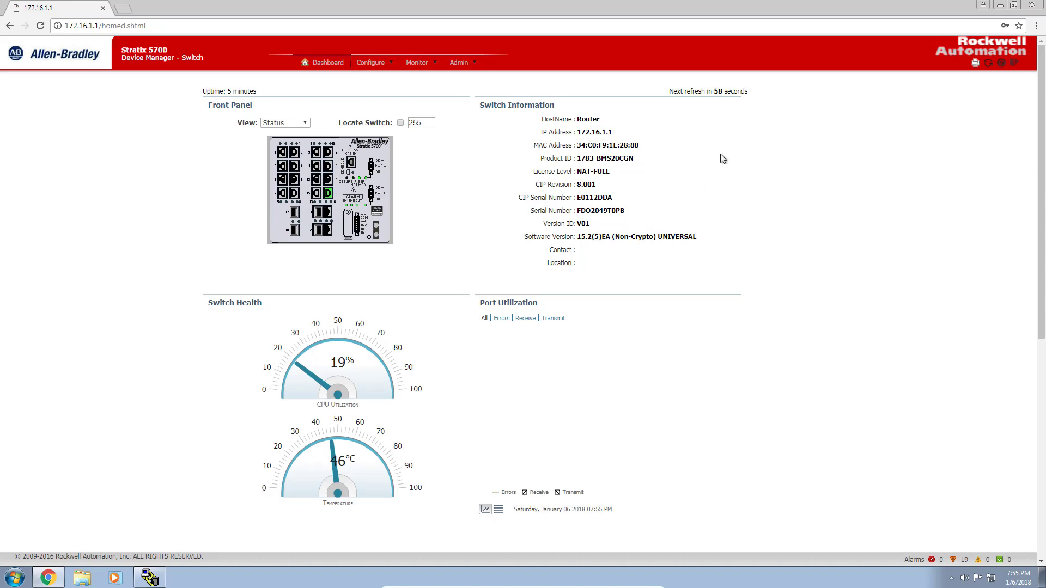
mouse_move(330, 201)
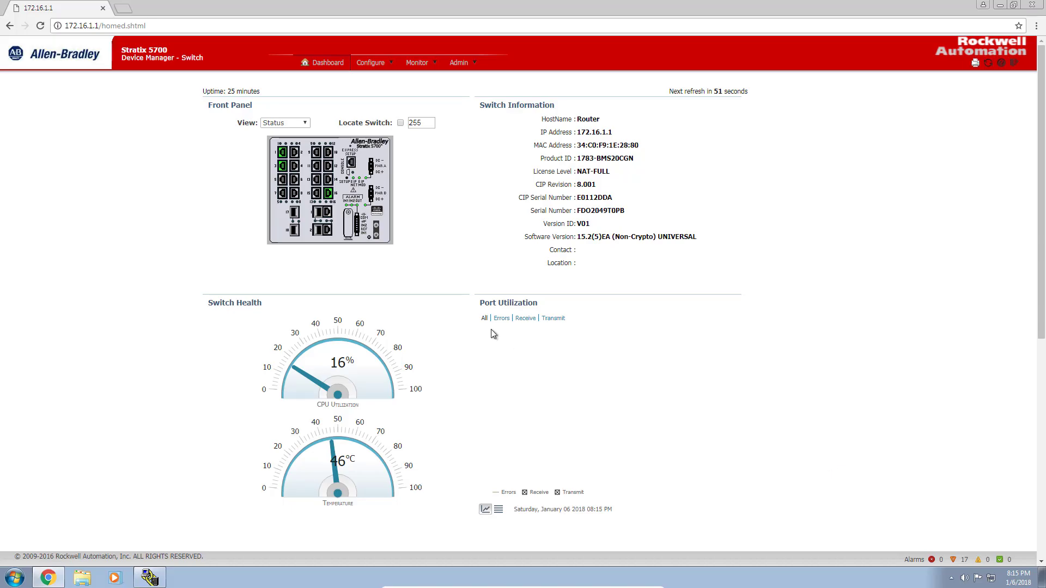
mouse_move(288, 155)
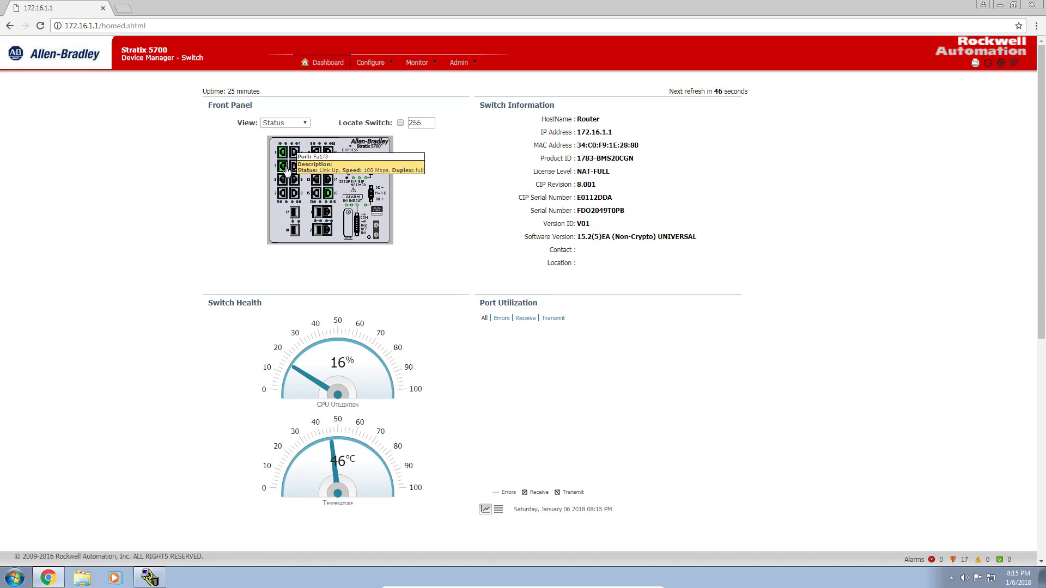
mouse_move(331, 197)
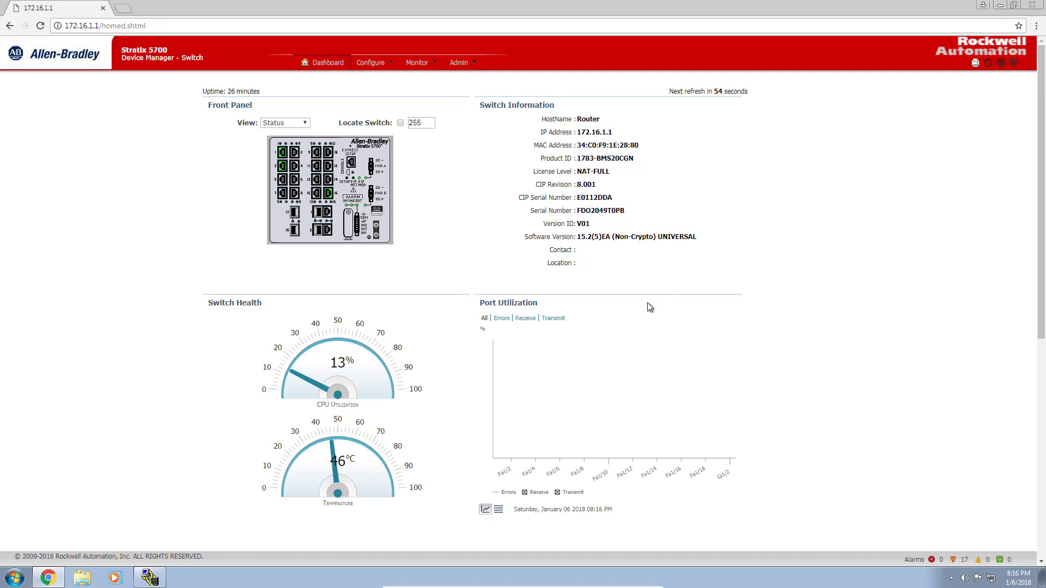
- Switch the SDM template to Lanbase Routing and confirm the reload
left_click(468, 63)
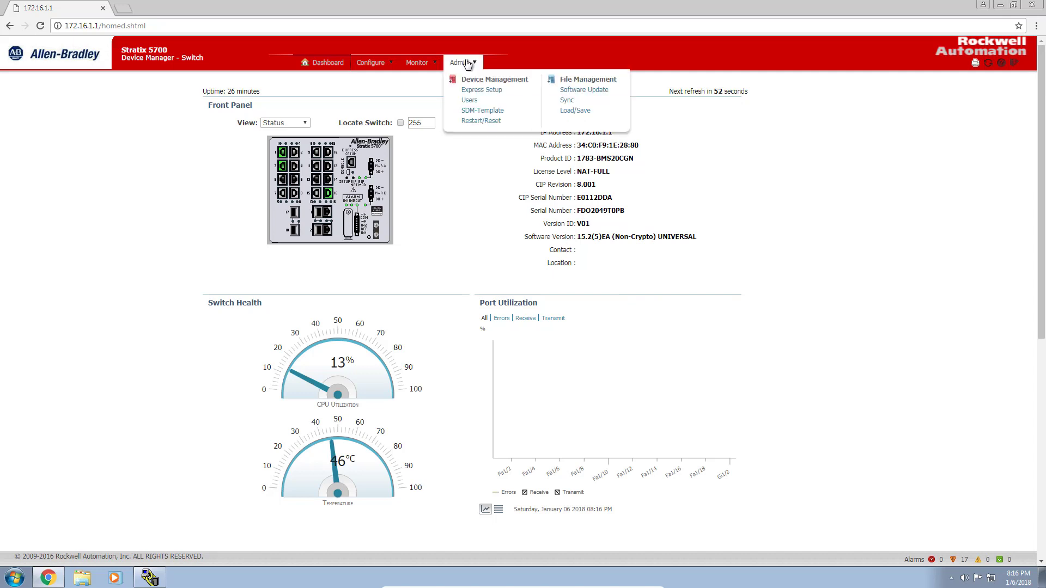
left_click(482, 112)
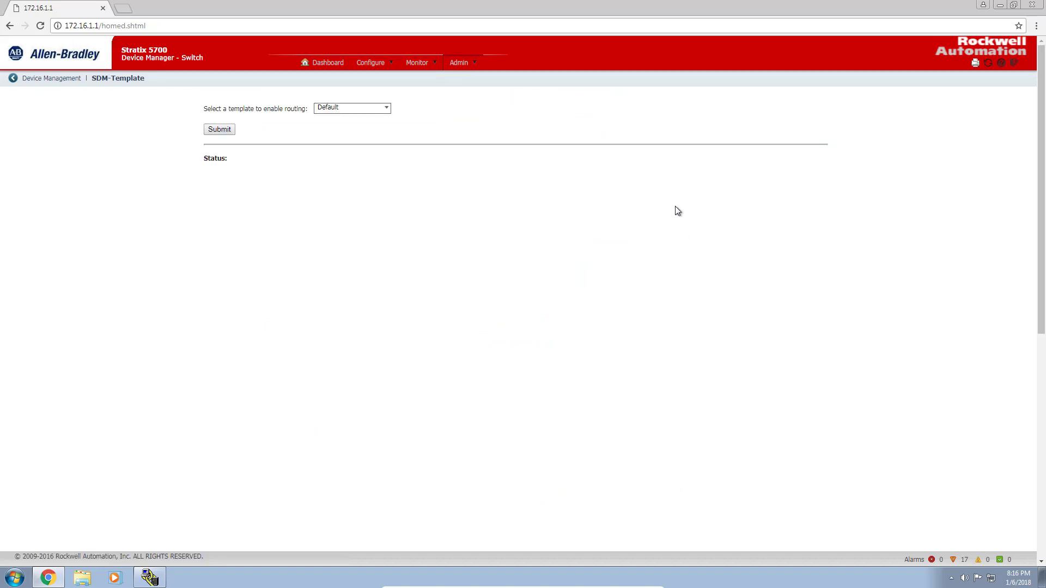
left_click(386, 109)
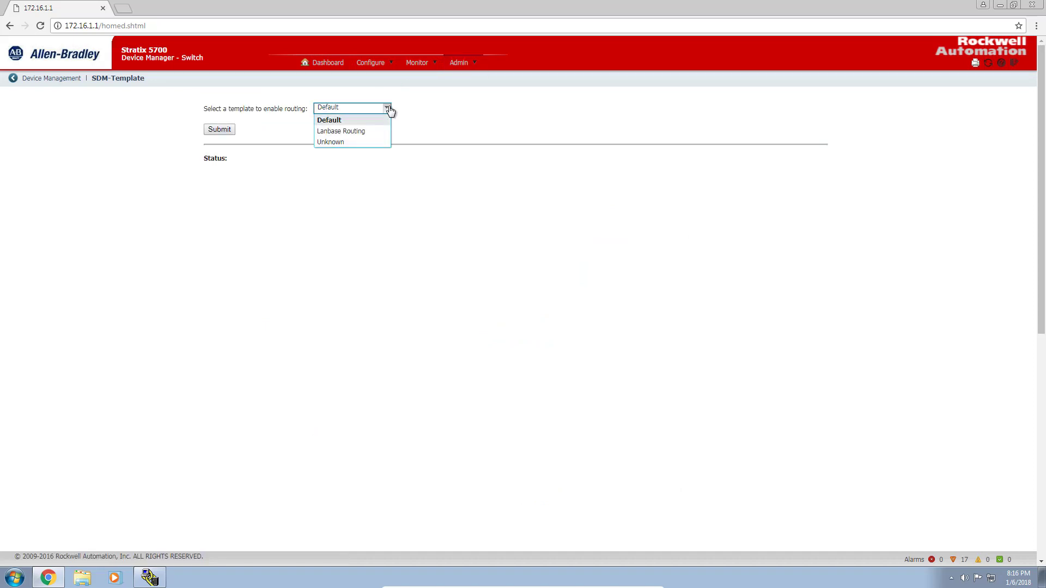
left_click(363, 132)
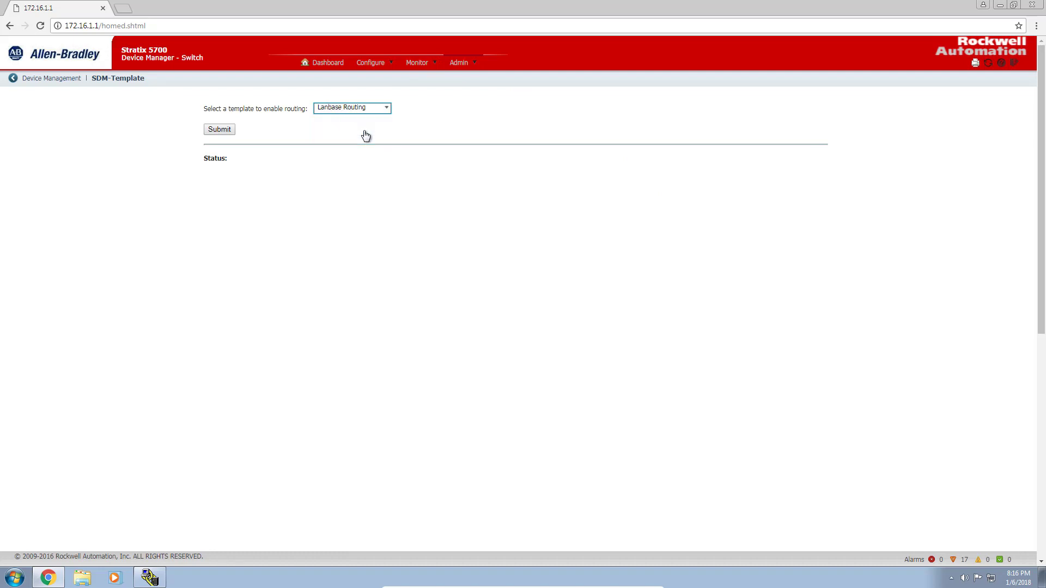
left_click(220, 129)
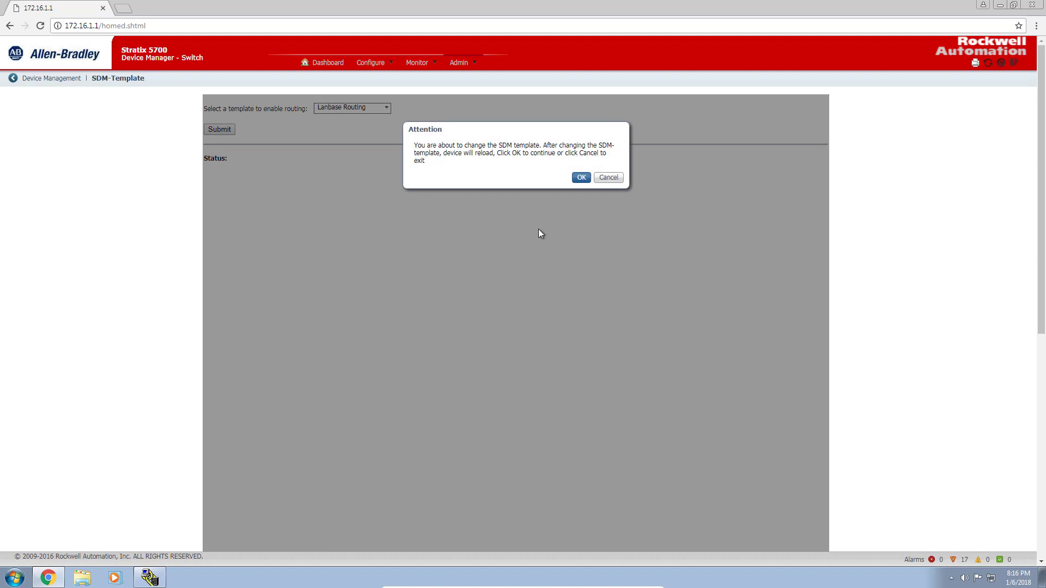
left_click(580, 177)
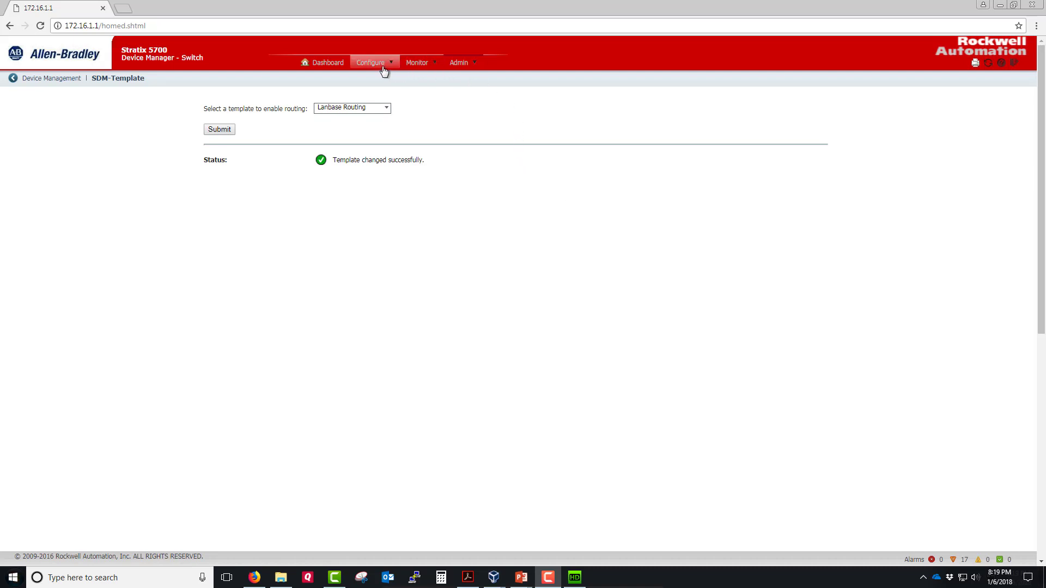
- Enable routing on the Routing page with gateway 0.0.0.0 and submit
mouse_move(384, 69)
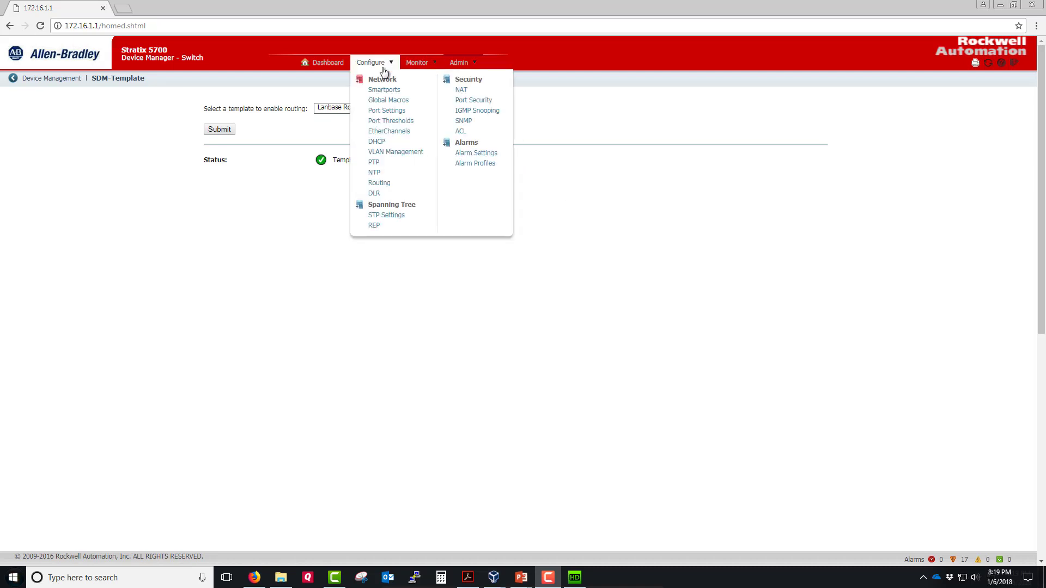
left_click(379, 186)
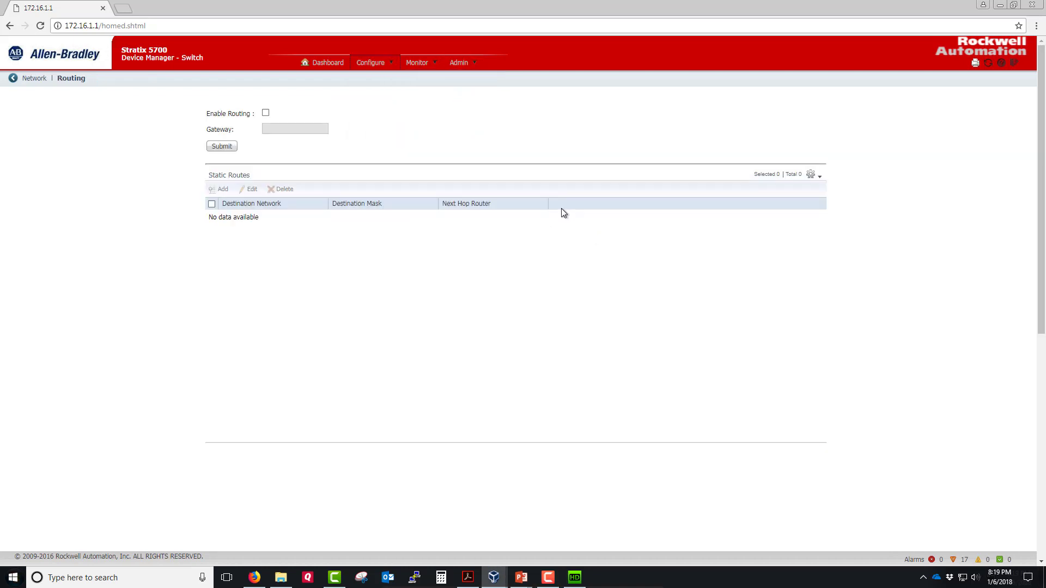
left_click(267, 113)
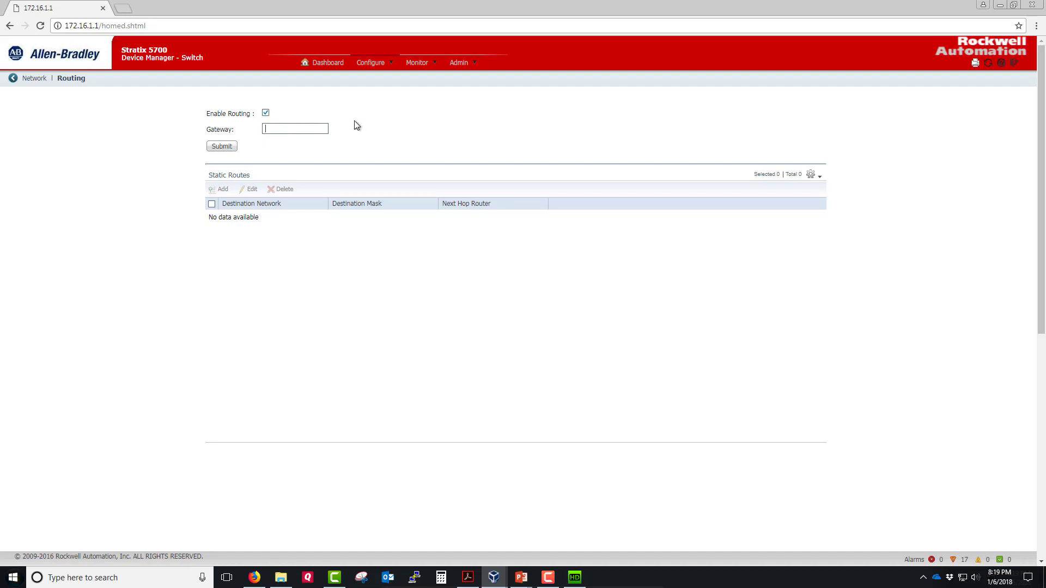
type("0.0.0.0")
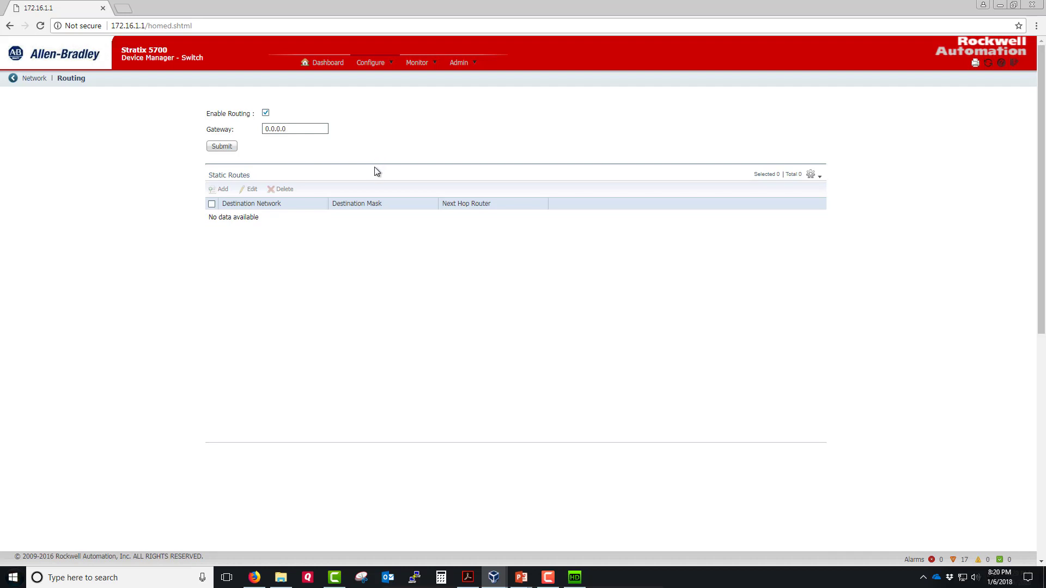
left_click(226, 148)
left_click(229, 148)
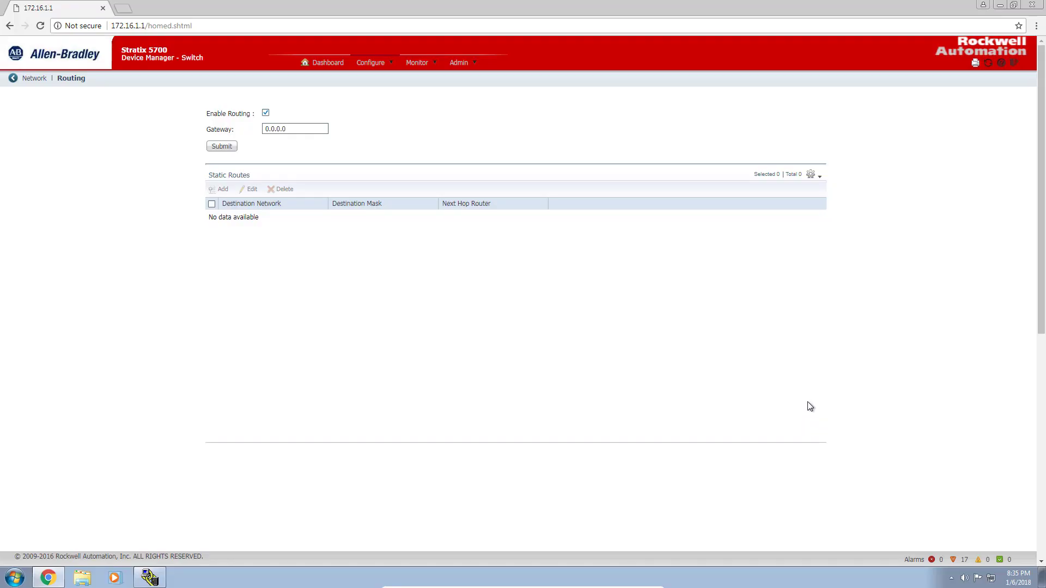
- Open Configure > Smartports and save port Fa1/1 with the Automation Device role
left_click(390, 65)
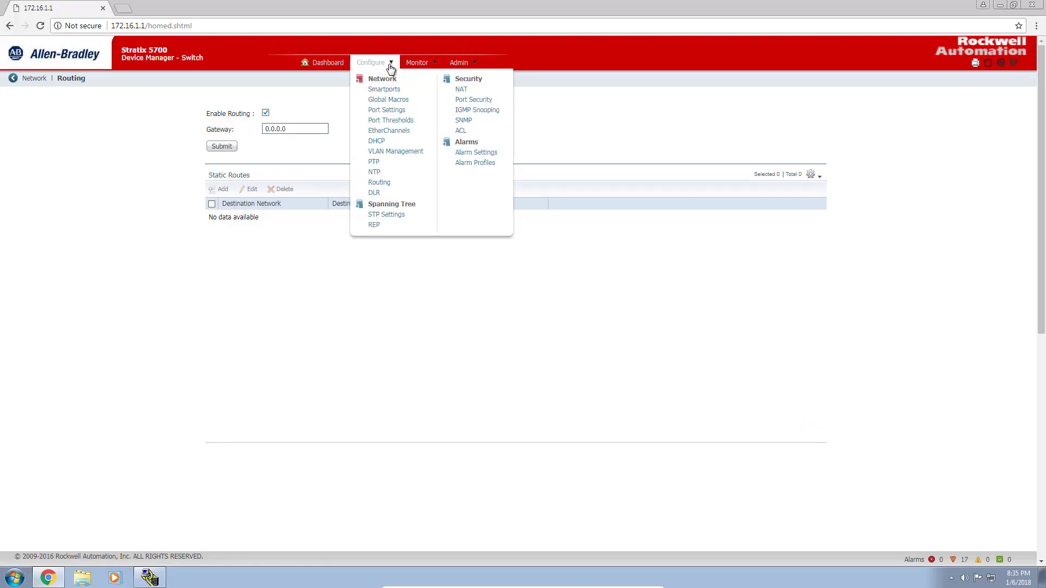
left_click(384, 90)
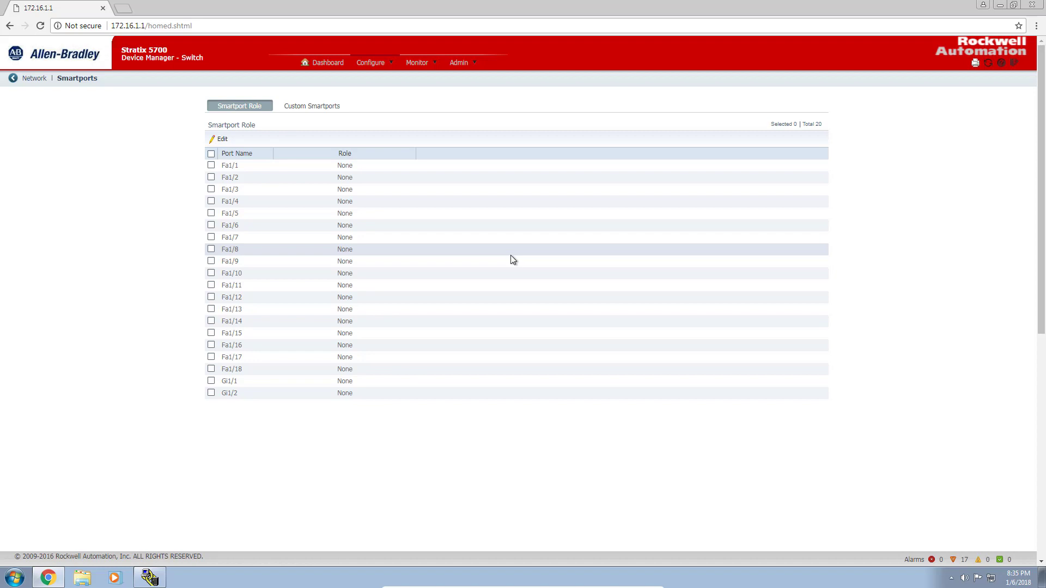
double_click(397, 167)
left_click(406, 165)
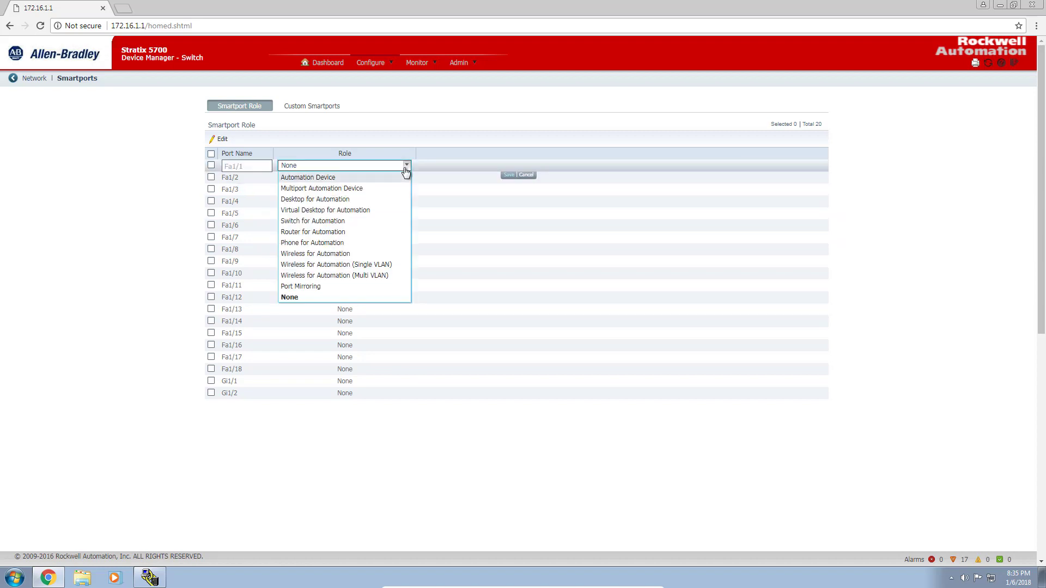
left_click(383, 178)
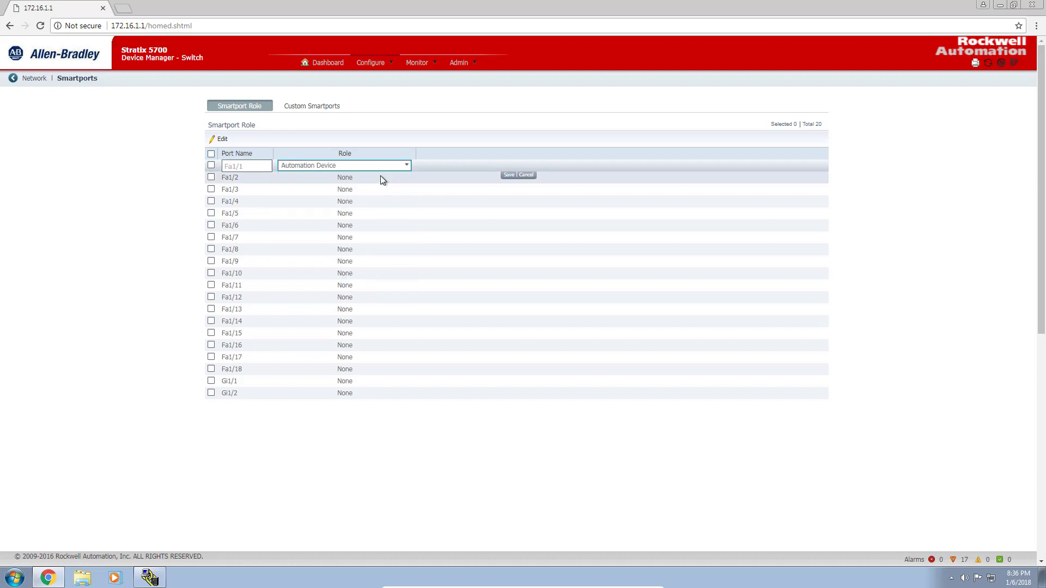
left_click(510, 175)
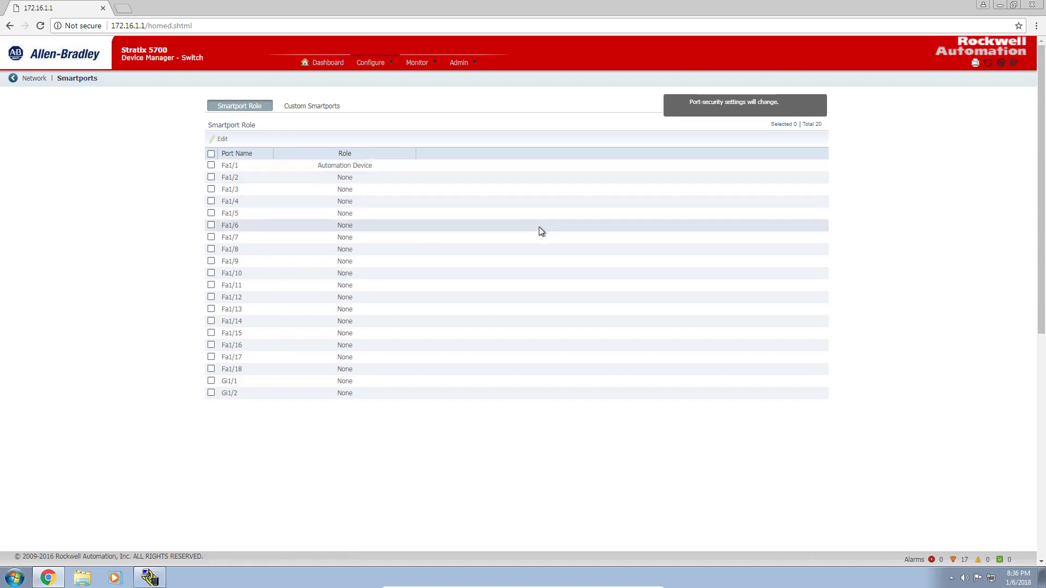
- Assign port Fa1/3 the Automation Device role and save it
double_click(380, 189)
left_click(402, 191)
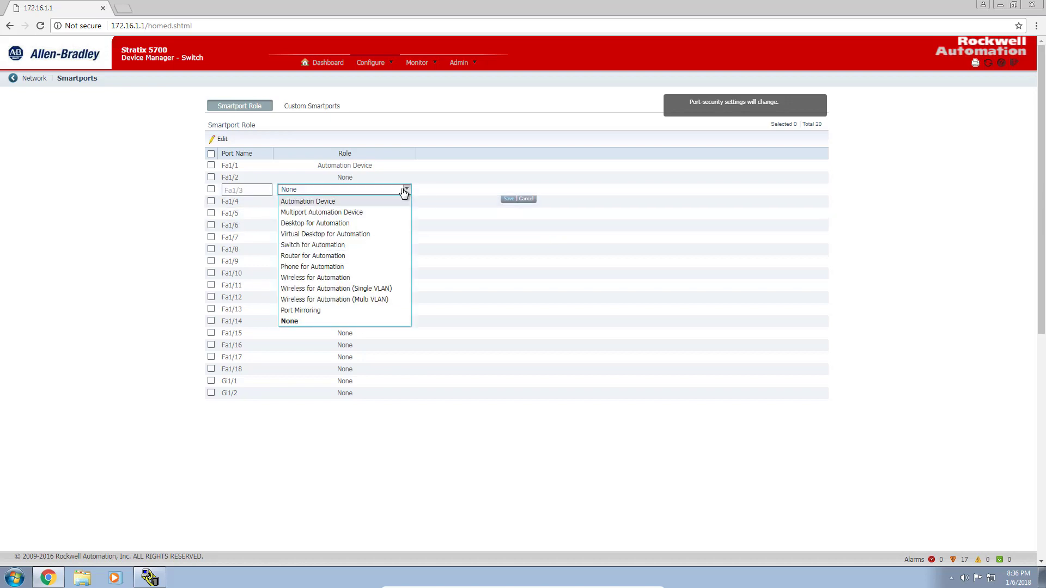
left_click(362, 202)
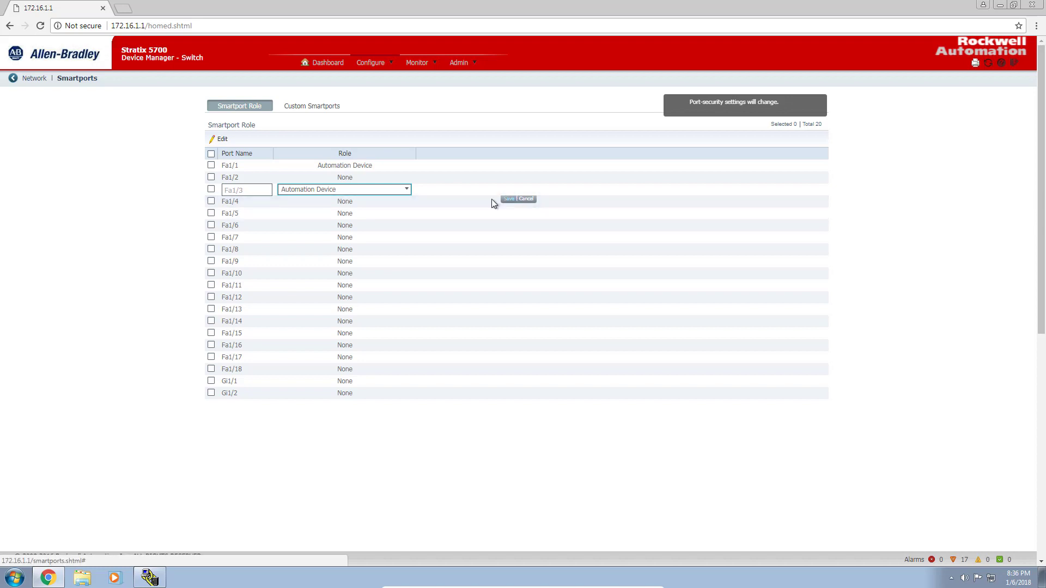
left_click(406, 190)
left_click(390, 201)
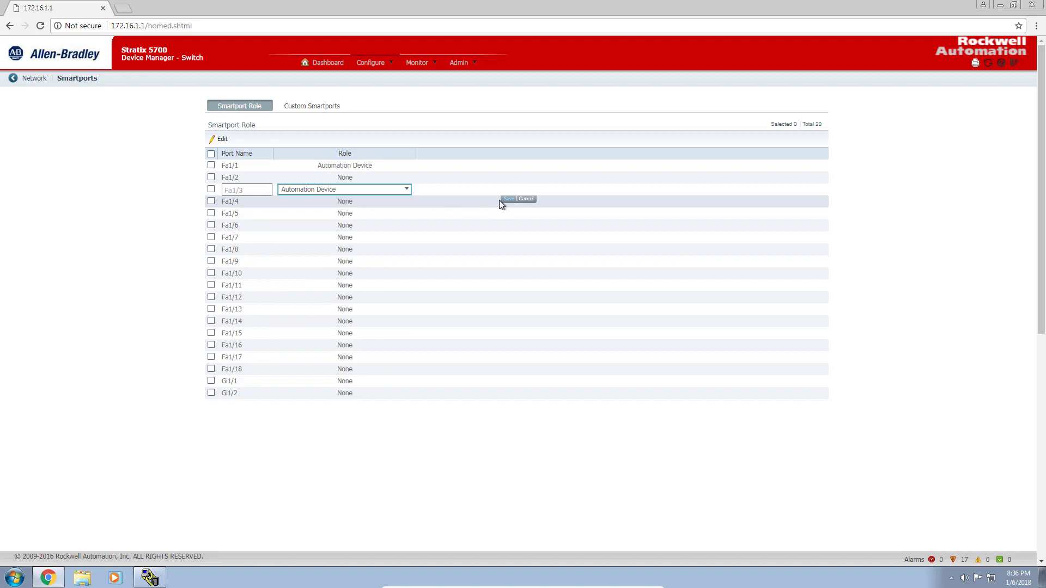
left_click(523, 199)
left_click(360, 189)
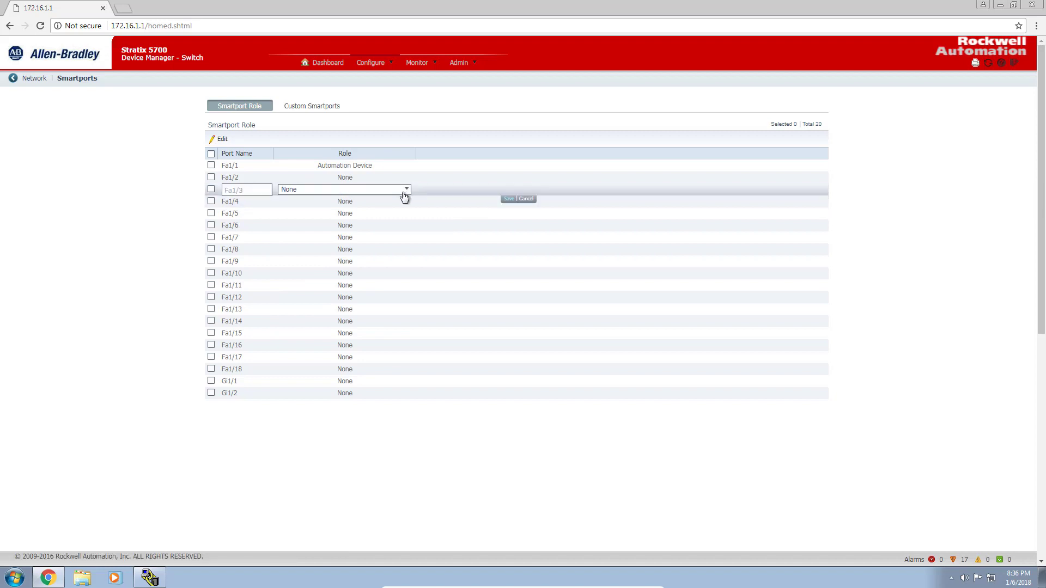
left_click(406, 191)
left_click(357, 201)
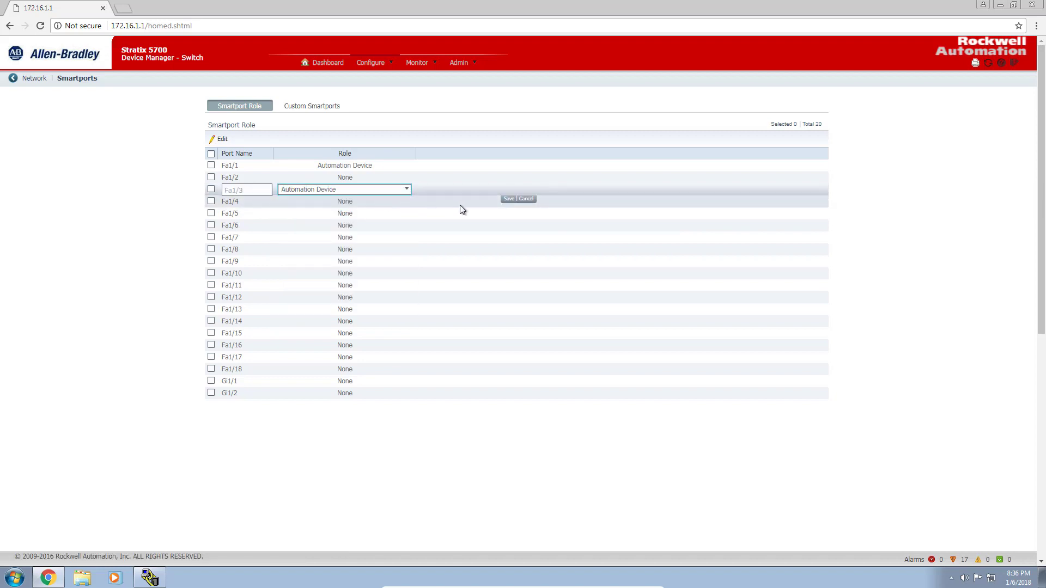
left_click(508, 199)
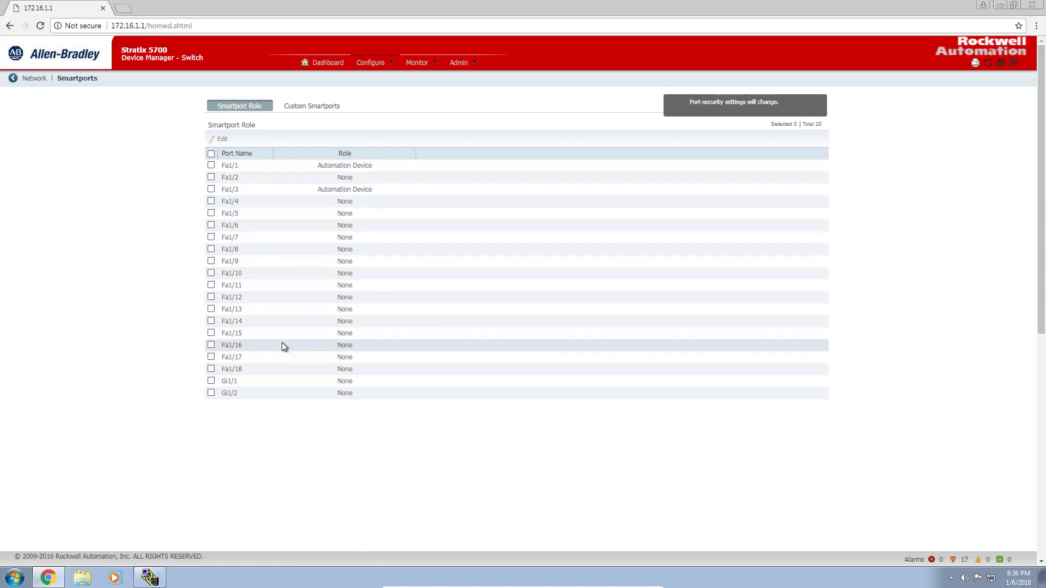
- Assign port Fa1/16 the Desktop for Automation role and save it
double_click(377, 345)
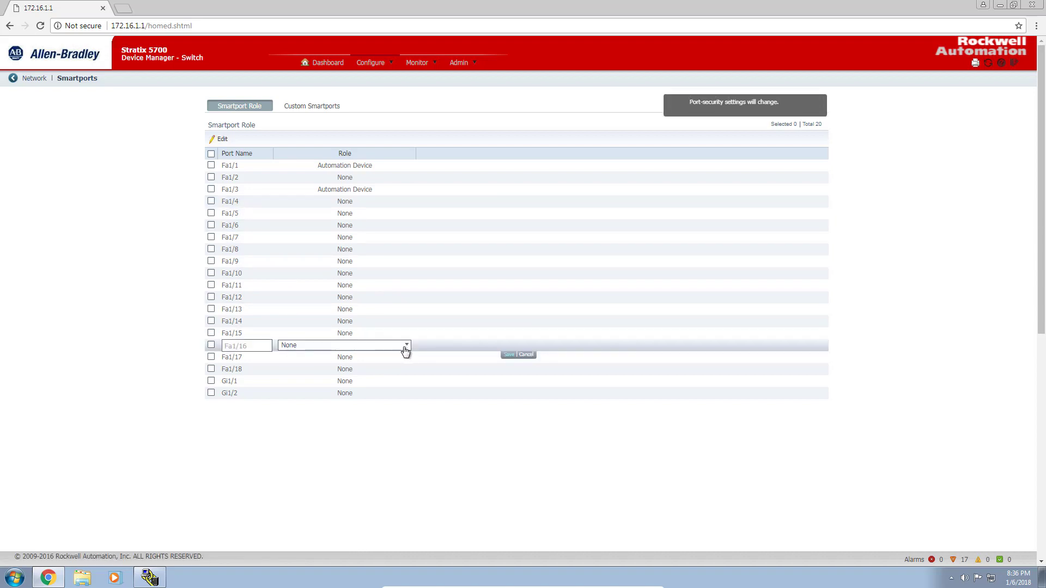
left_click(406, 346)
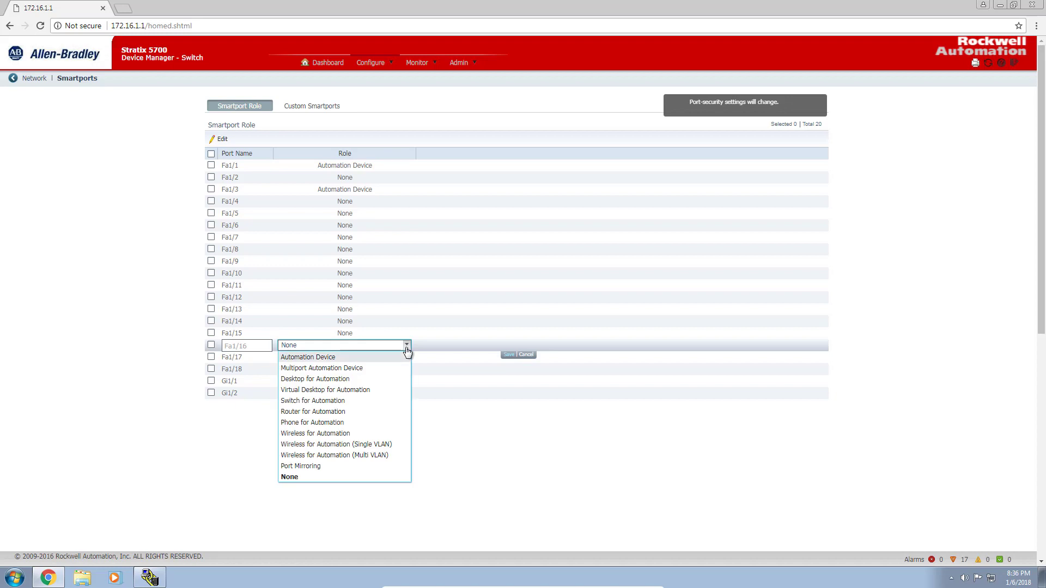
left_click(343, 379)
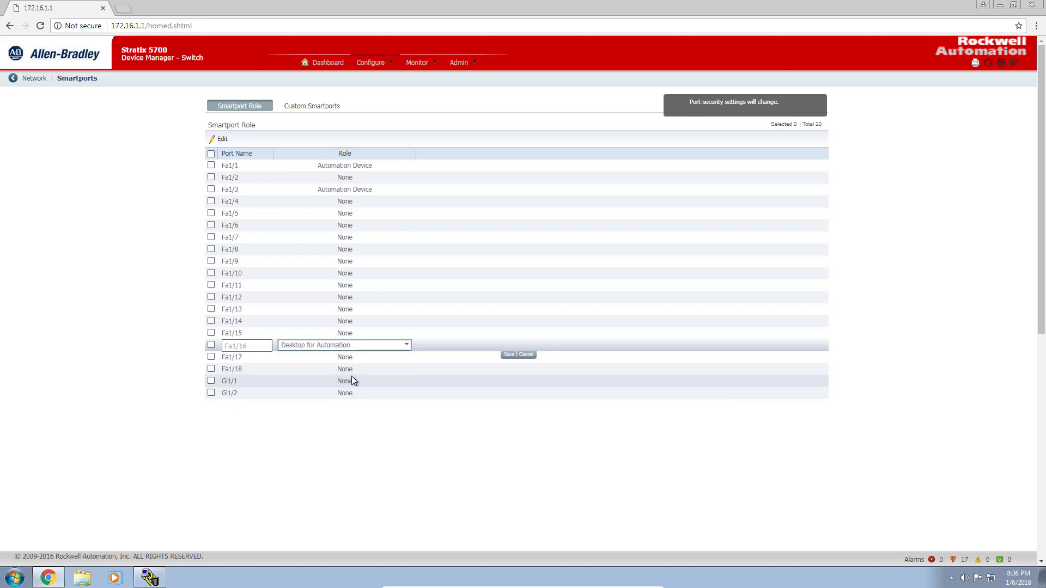
left_click(508, 354)
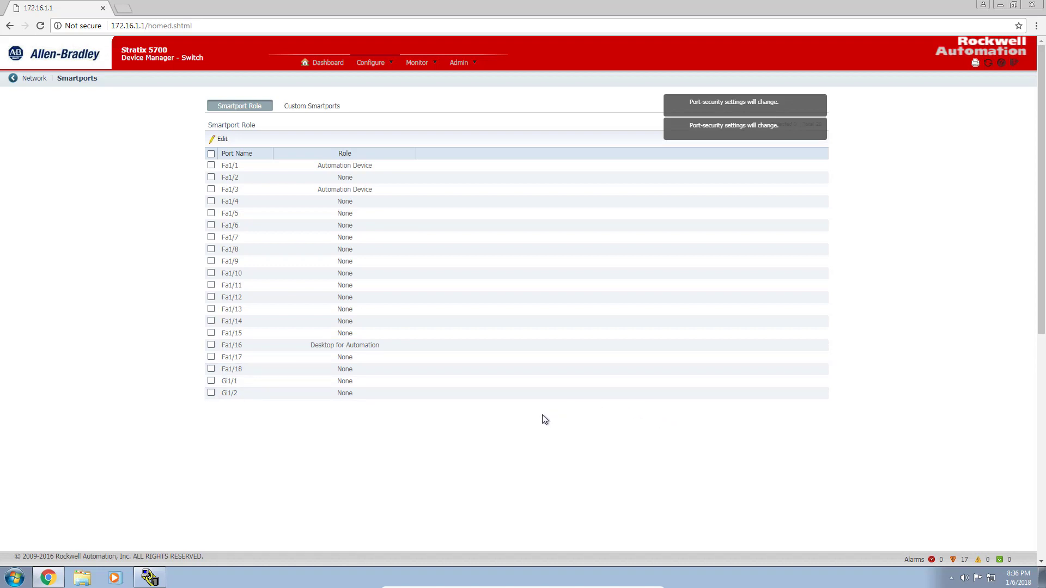
- Open Configure > VLAN Management and widen the Ports column of the VLAN list
left_click(390, 66)
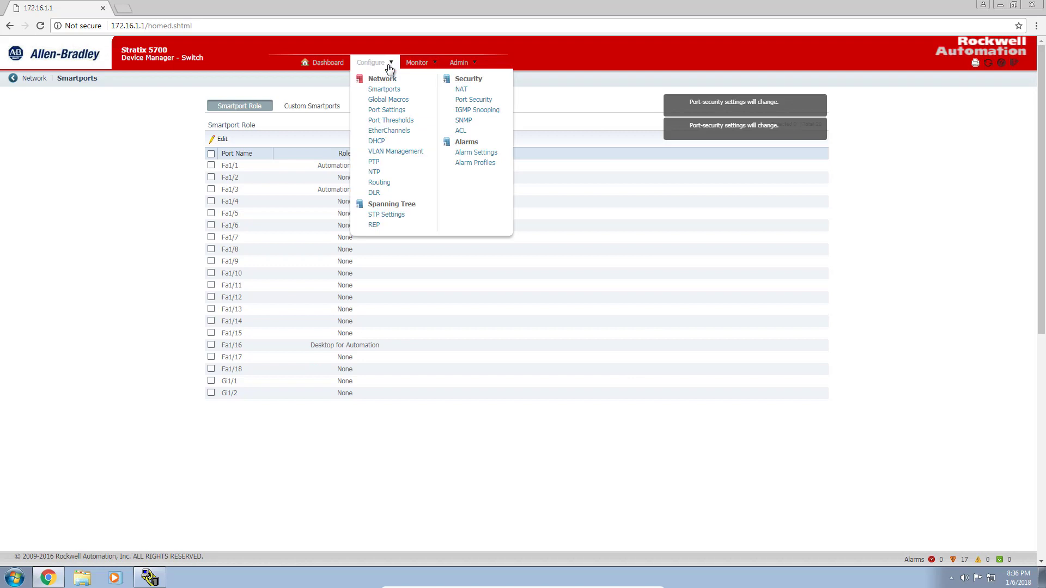
left_click(389, 154)
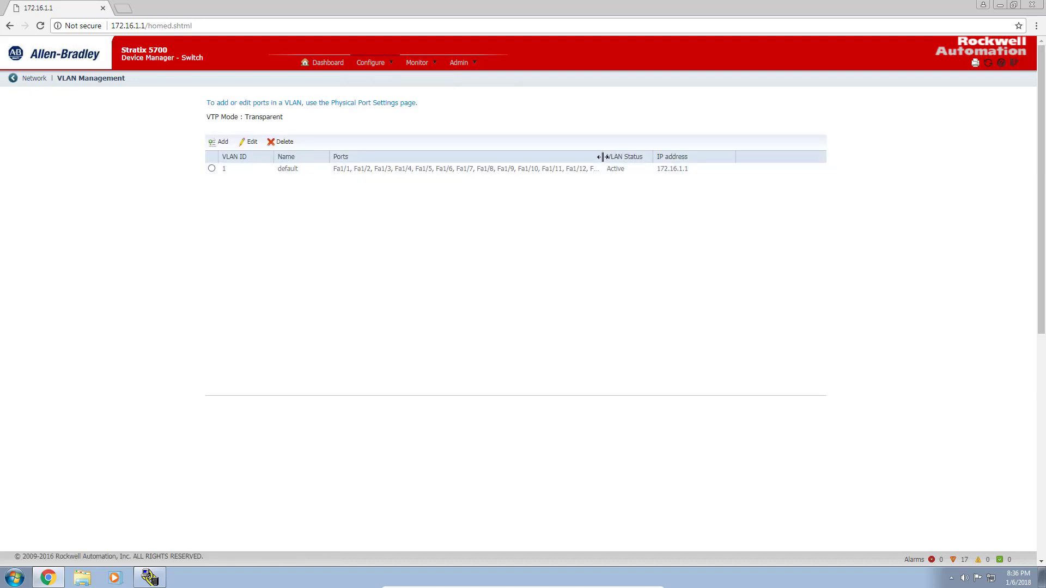
left_click_drag(602, 156, 696, 155)
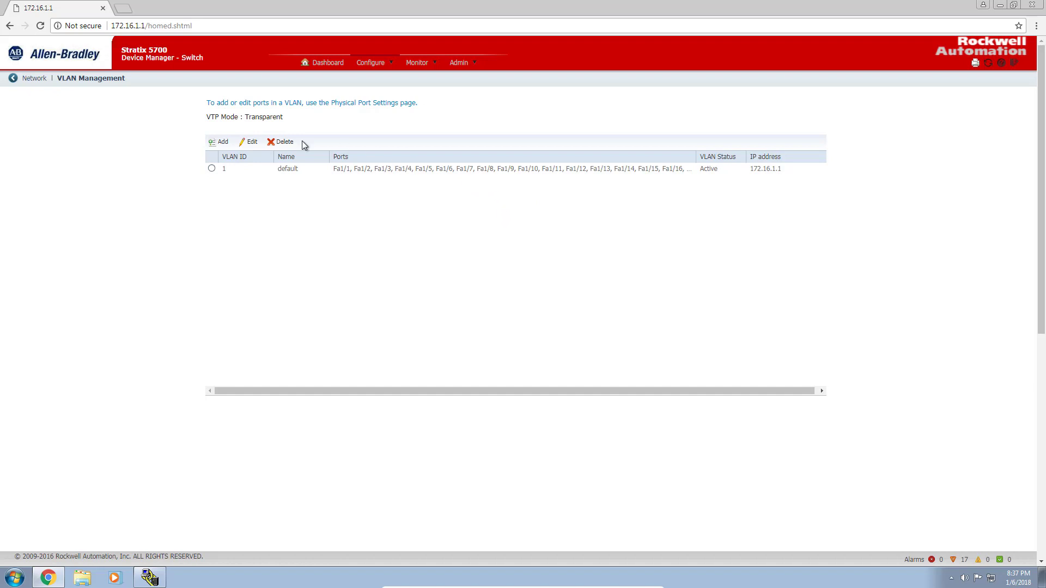
- Add VLAN 10 named Vlan10 with static IP 172.16.10.1 and mask 255.255.255.0
left_click(223, 142)
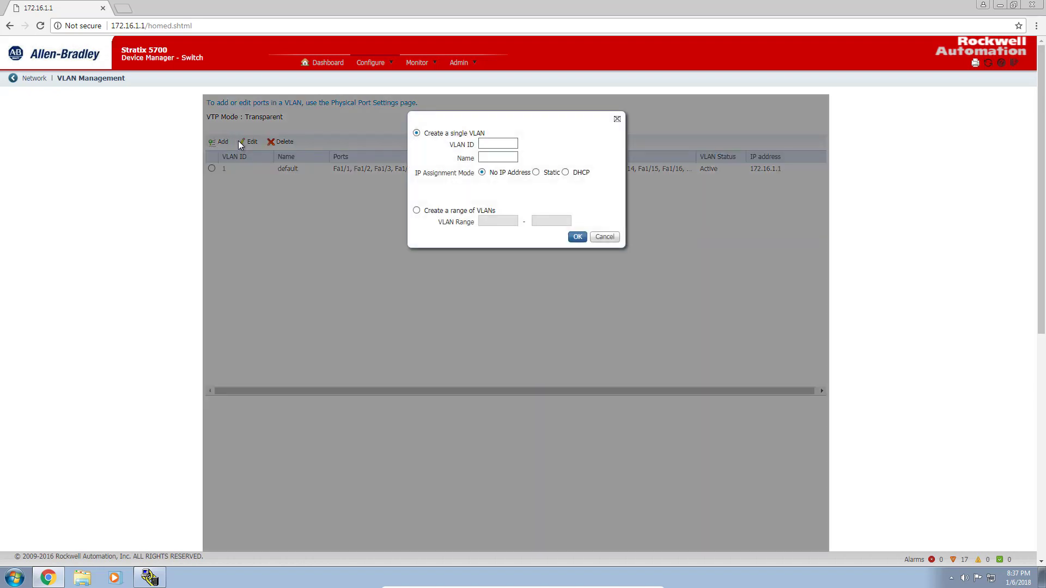
left_click(504, 140)
type("10")
left_click(497, 158)
type("Vlan10")
left_click(536, 173)
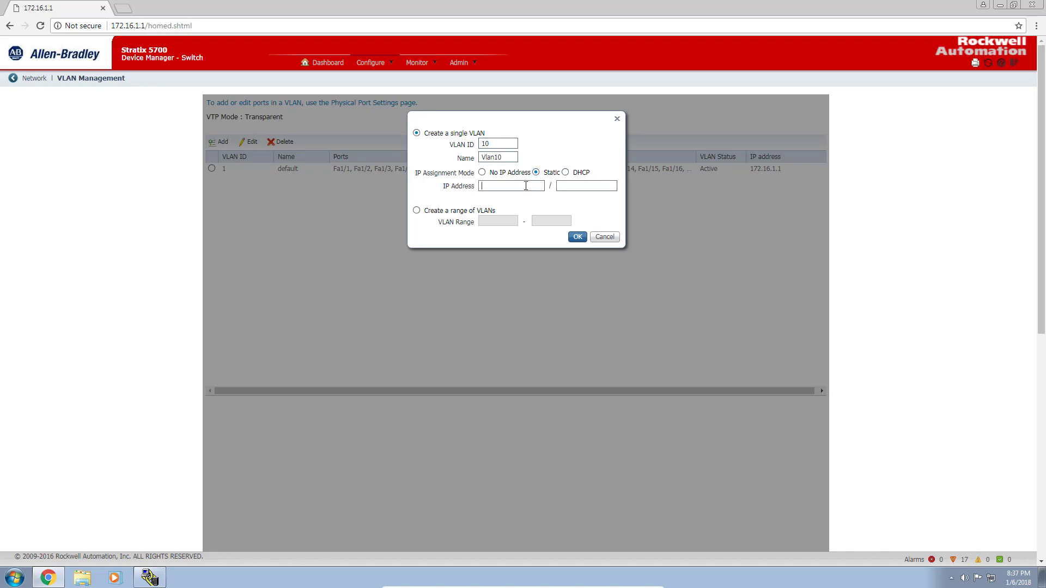
left_click(527, 186)
type("172")
type(".16")
type(".1")
type("0.1")
type("255")
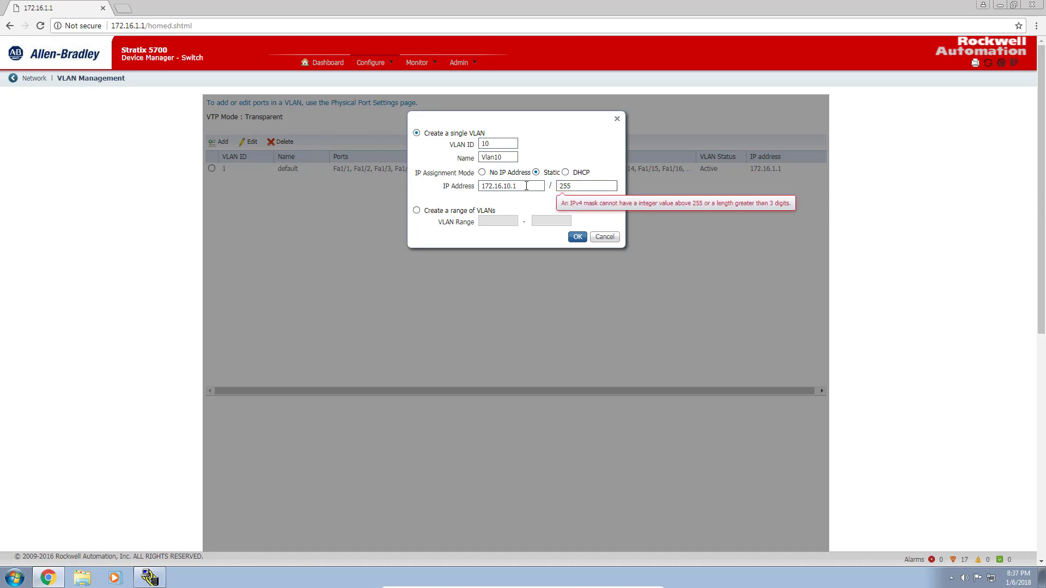
type(".255.2")
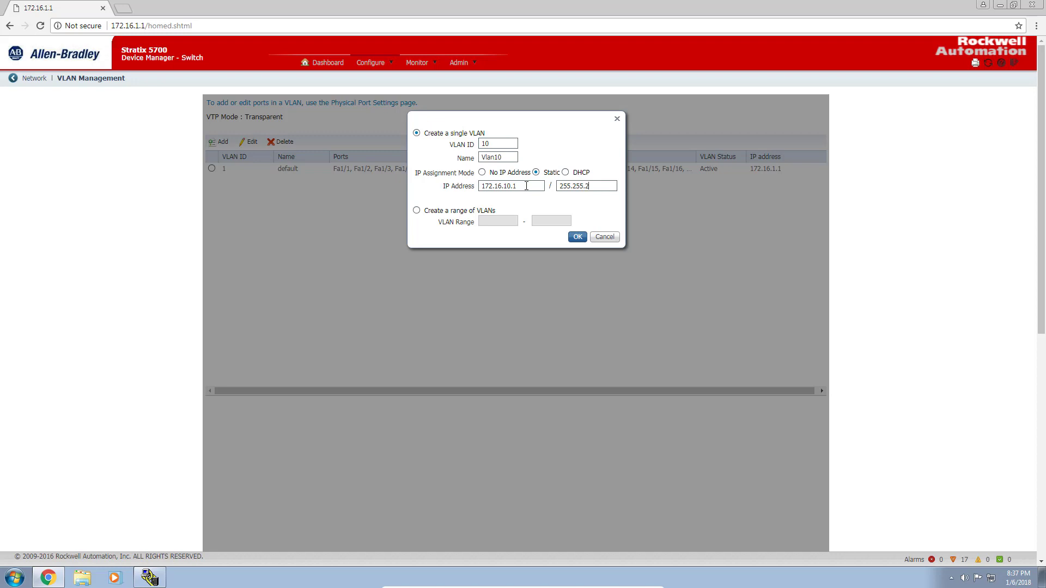
type("55.0")
left_click(576, 238)
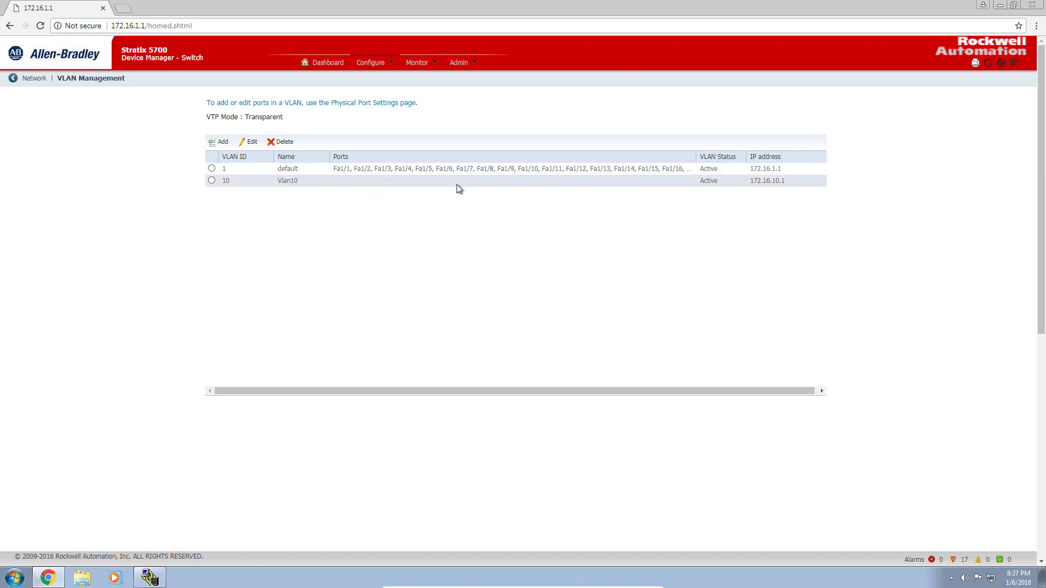
- Add VLAN 11 named Vlan11, changing the prefilled static IP to 172.16.11.1
left_click(228, 148)
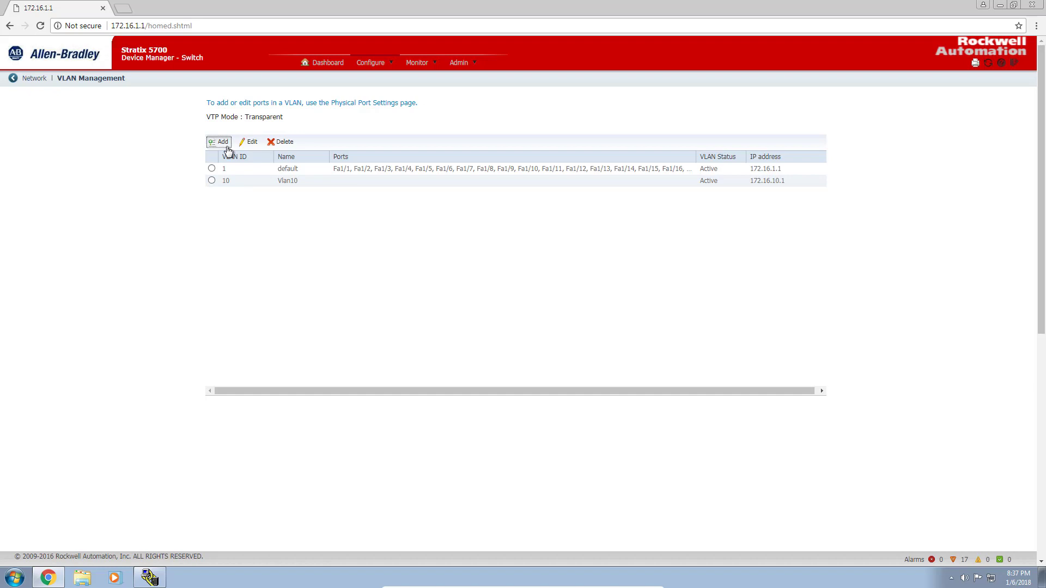
left_click(505, 143)
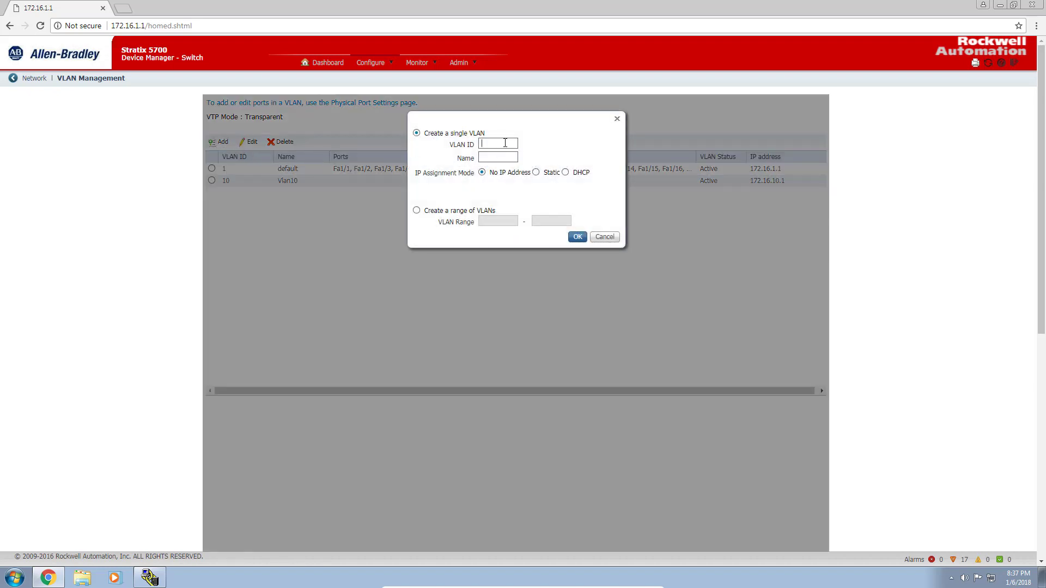
type("11Vlan11")
left_click(536, 172)
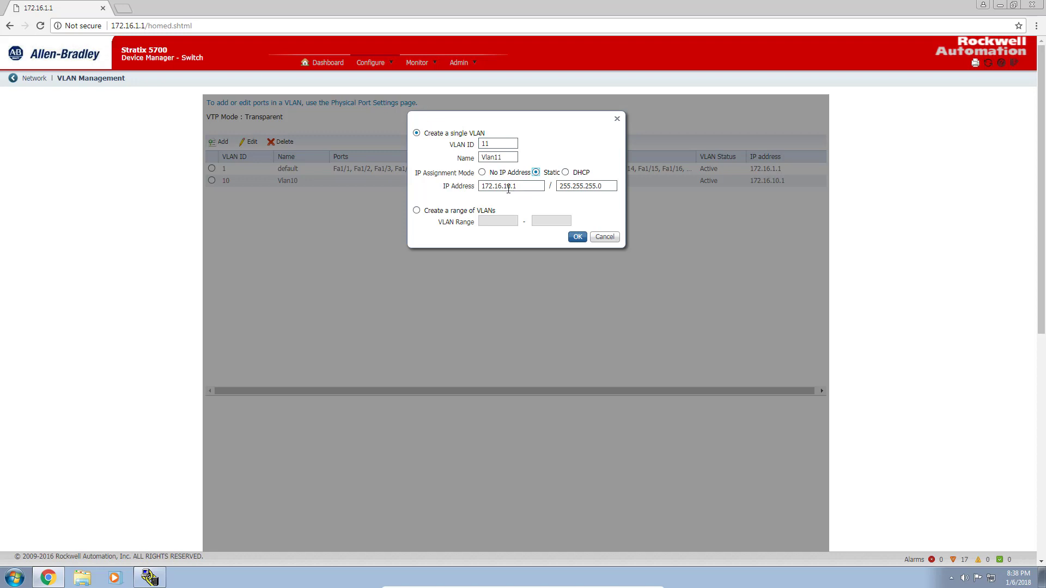
double_click(508, 187)
left_click(508, 187)
key("BackSpace")
type("1")
left_click(578, 236)
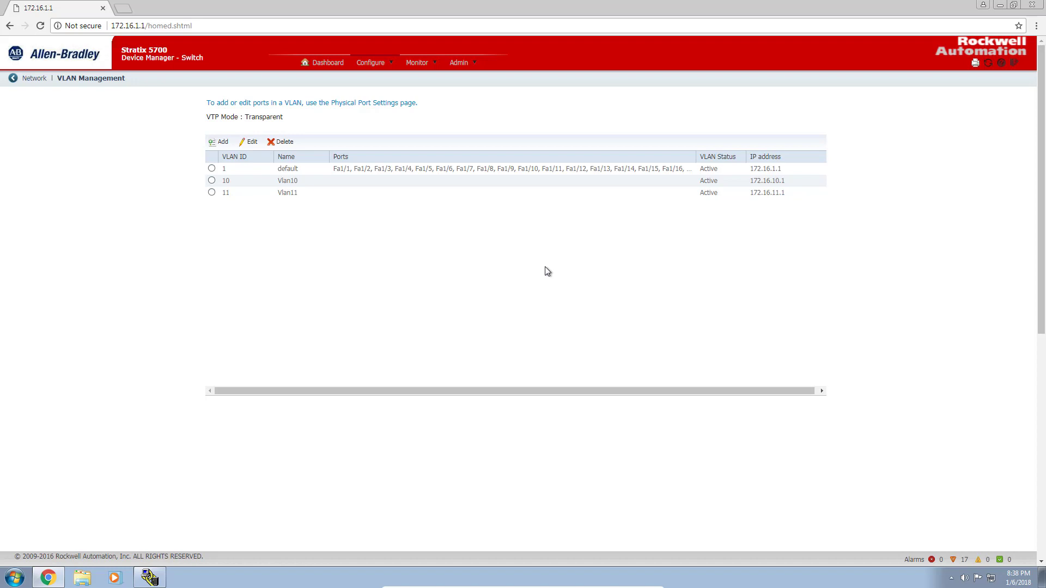
- In Port Settings, set port Fa1/1's access VLAN to Vlan10-10
left_click(388, 64)
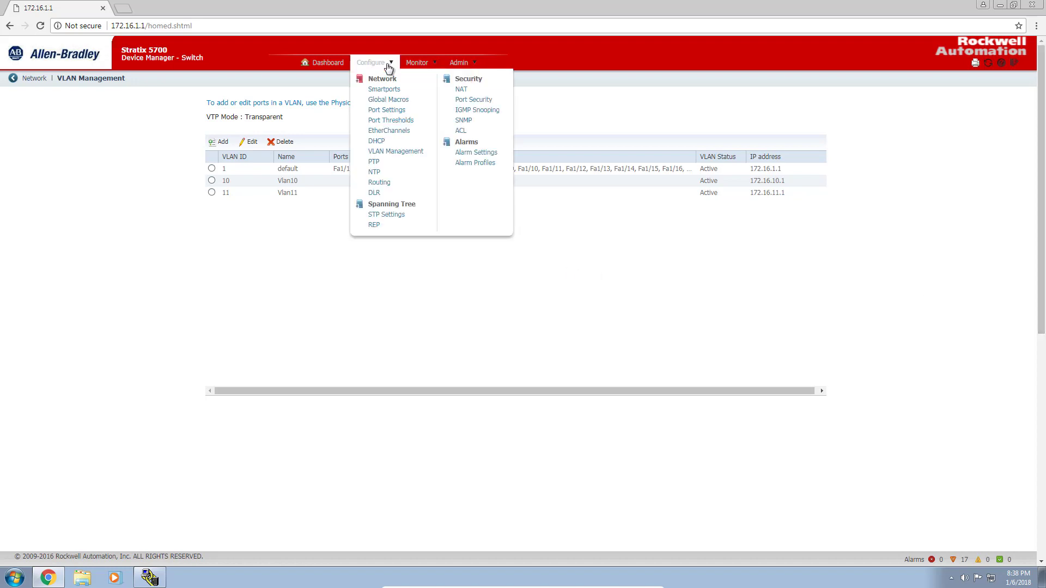
left_click(387, 111)
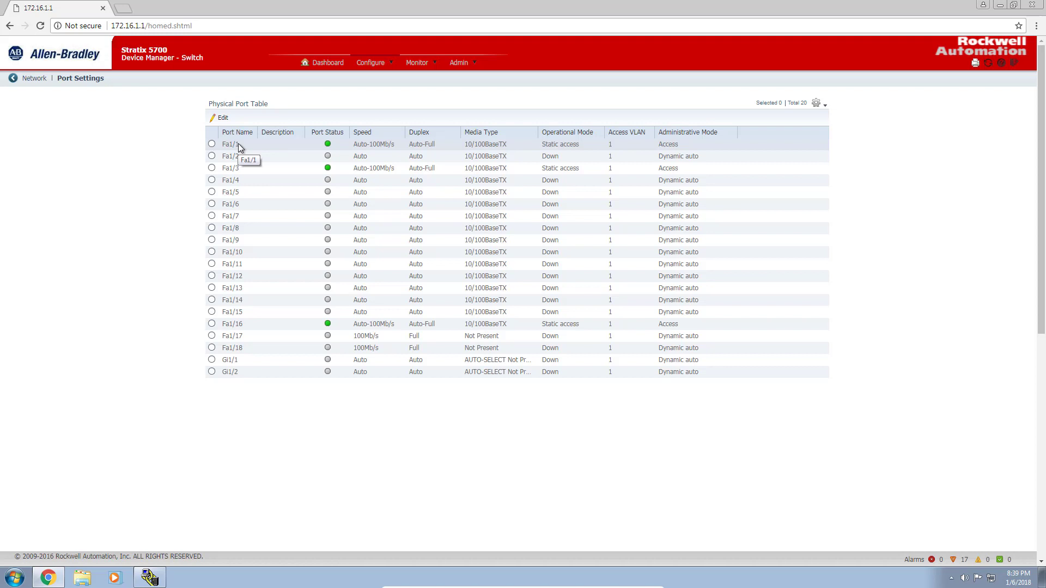
left_click(212, 144)
left_click(223, 118)
left_click(524, 273)
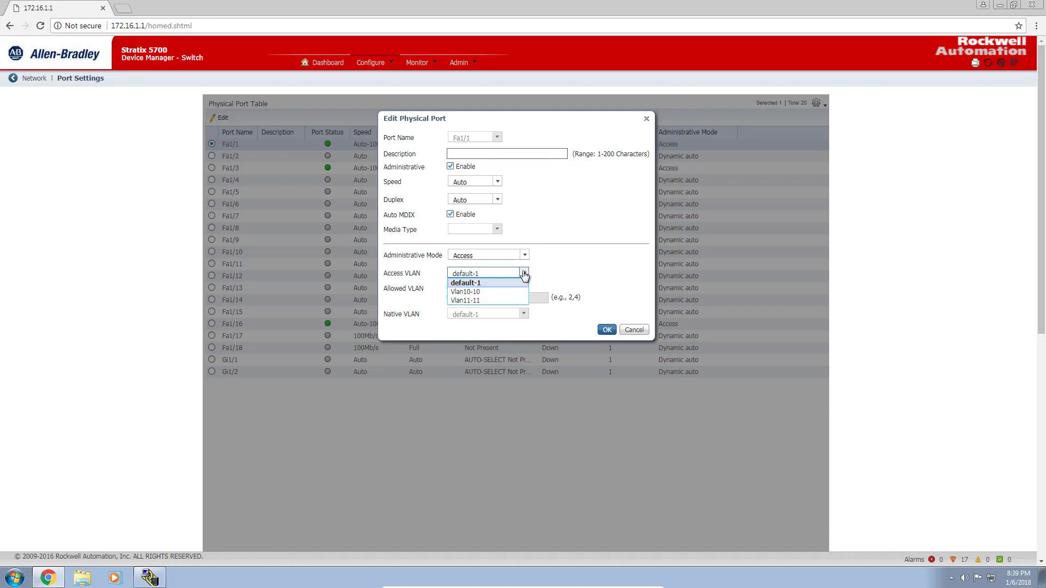
left_click(509, 291)
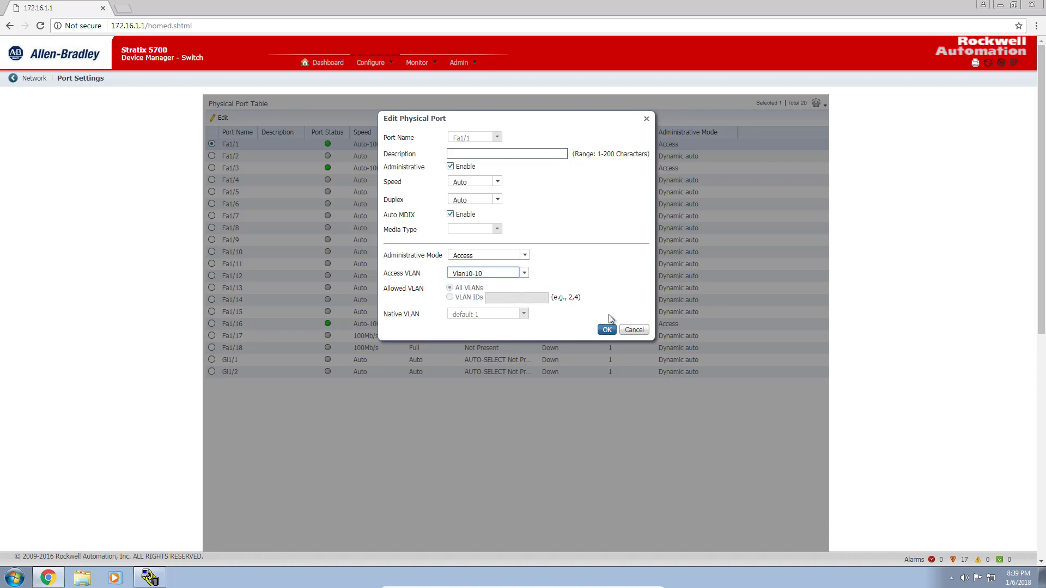
left_click(607, 330)
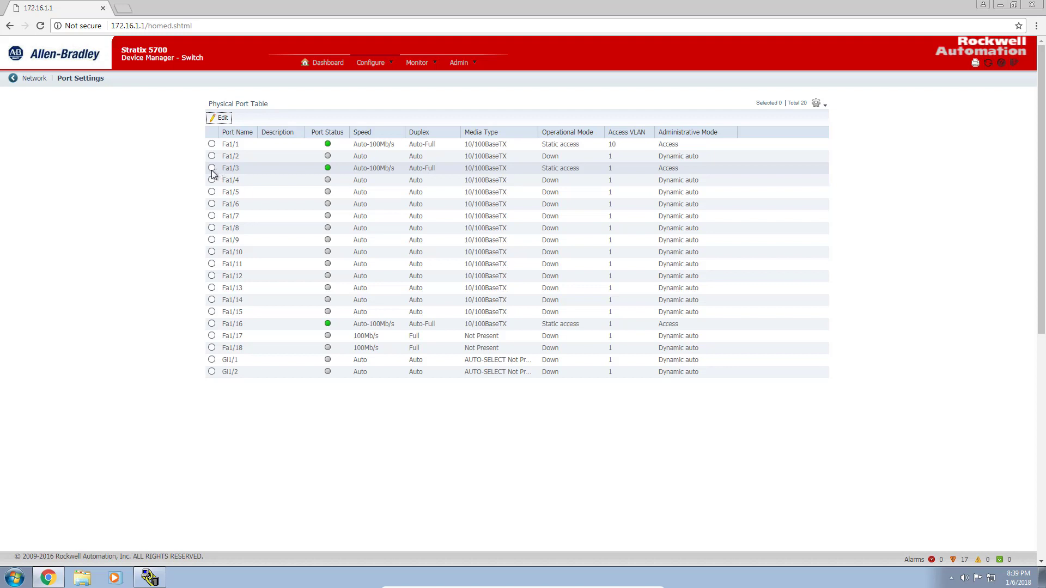
- Set port Fa1/3's access VLAN to Vlan11-11
left_click(212, 170)
left_click(224, 118)
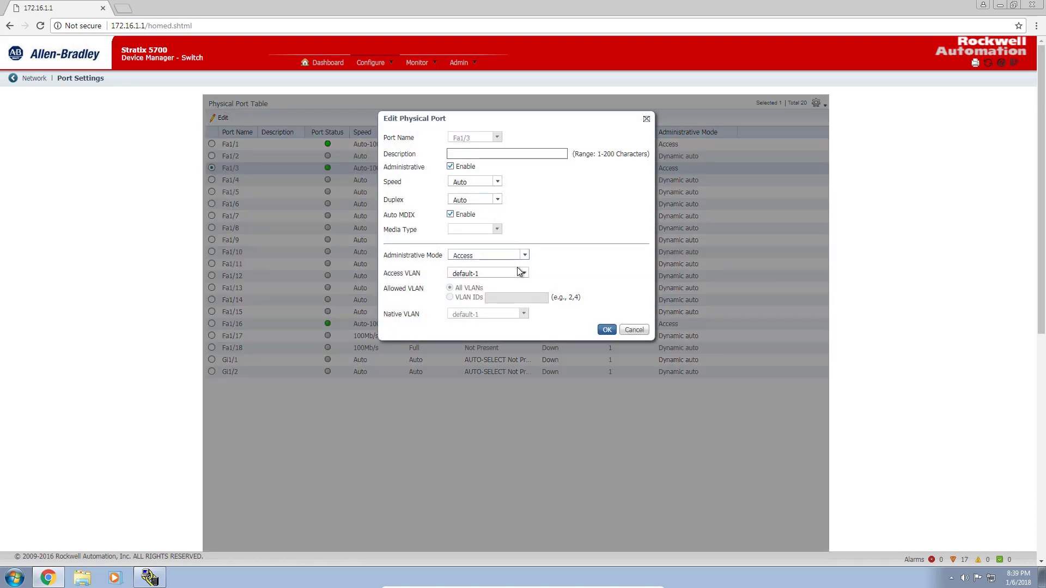
left_click(524, 273)
left_click(466, 300)
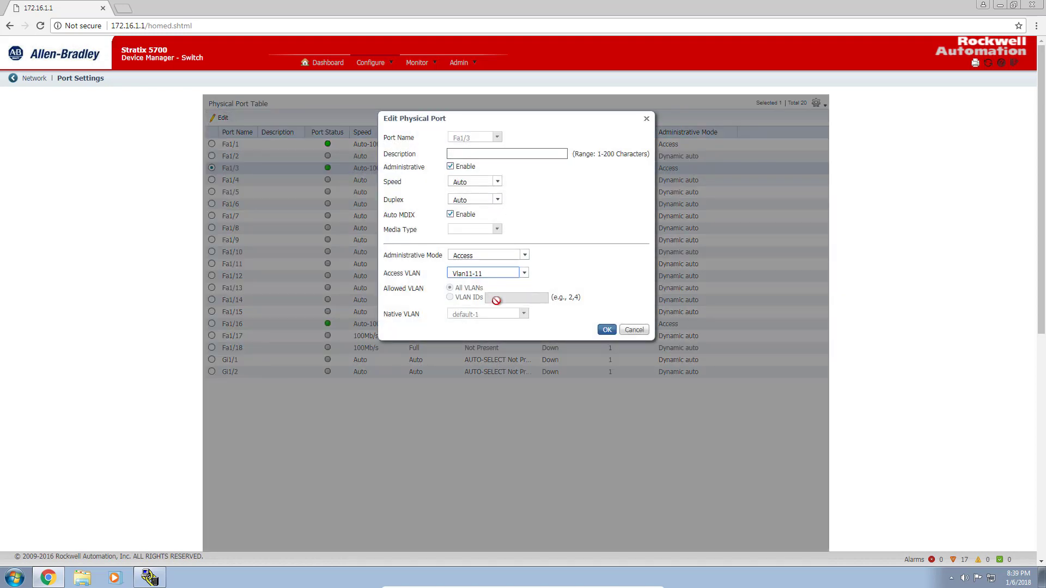
left_click(606, 330)
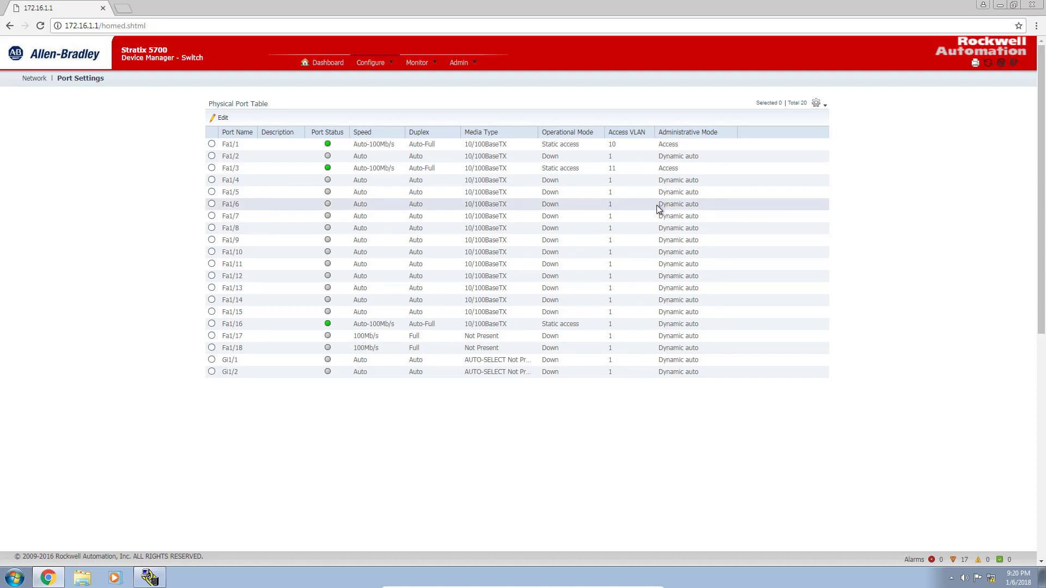
- Go to VLAN Management to confirm Fa1/1 is in Vlan10 and Fa1/3 in Vlan11
left_click(381, 63)
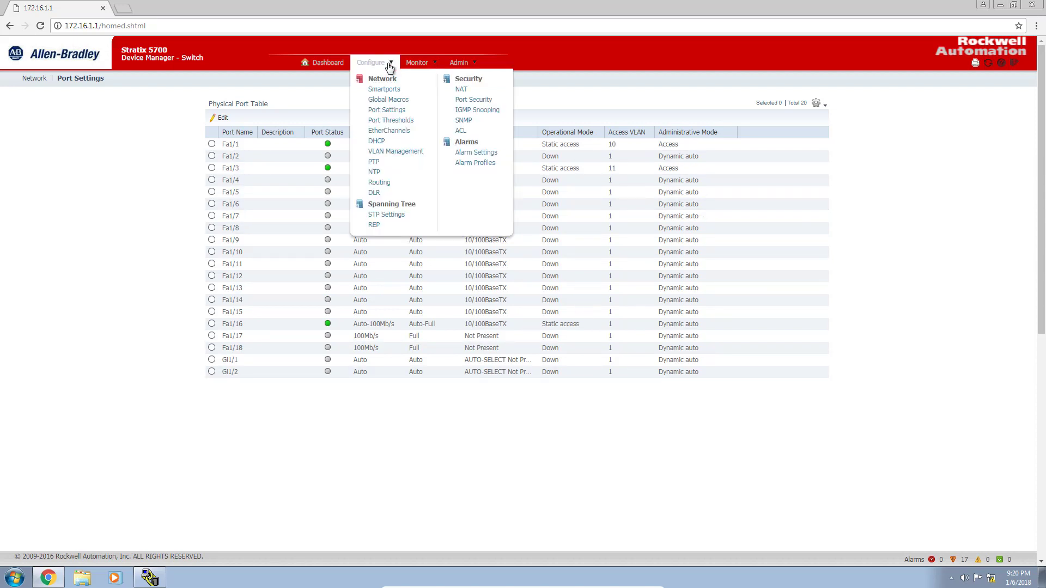
left_click(395, 152)
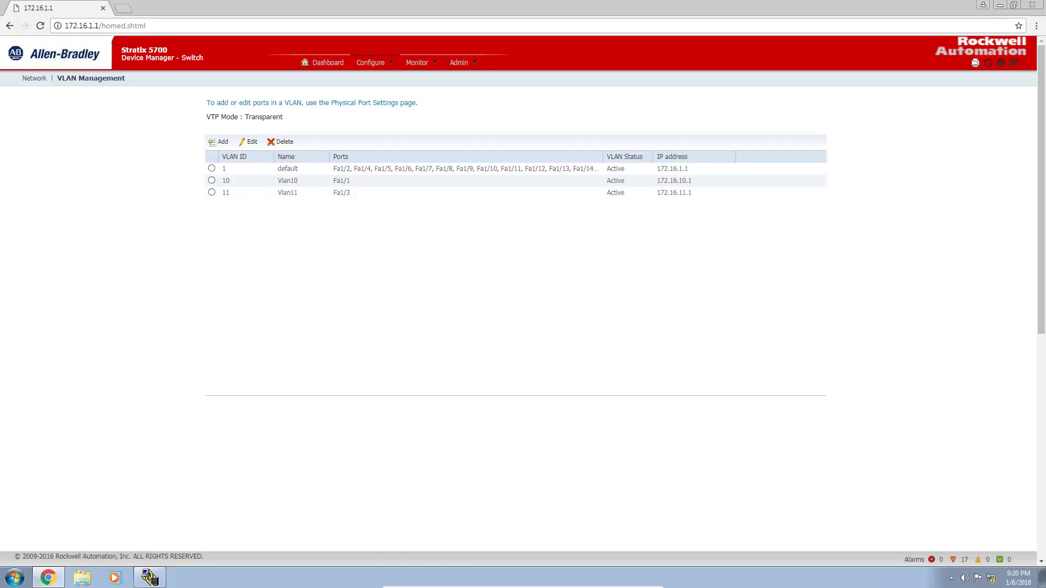
- In RSLinx, add stations 172.16.10.10 and 172.16.11.10 to the AB_ETH-1 driver's host list
left_click(150, 578)
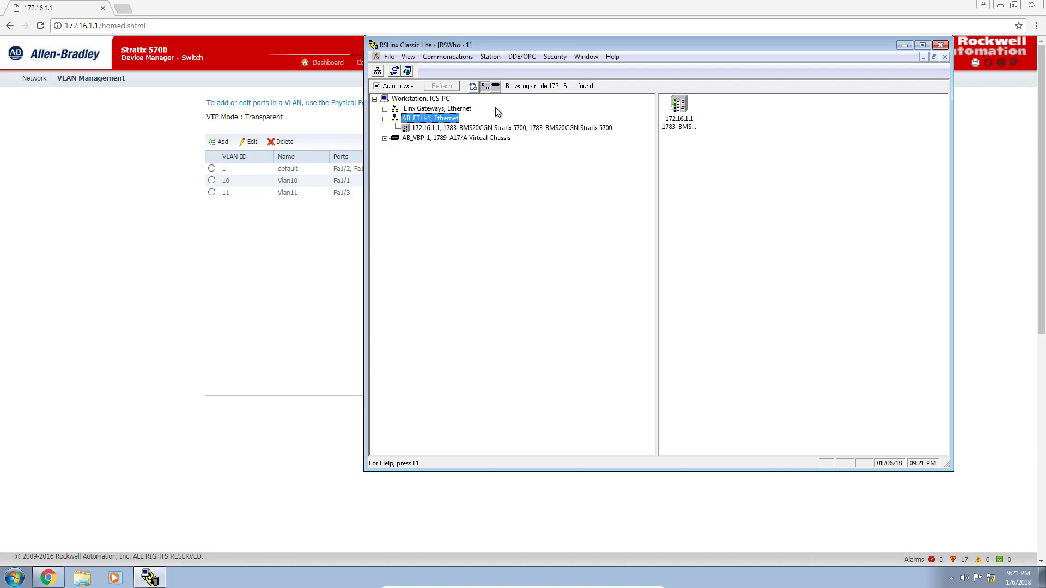
right_click(447, 117)
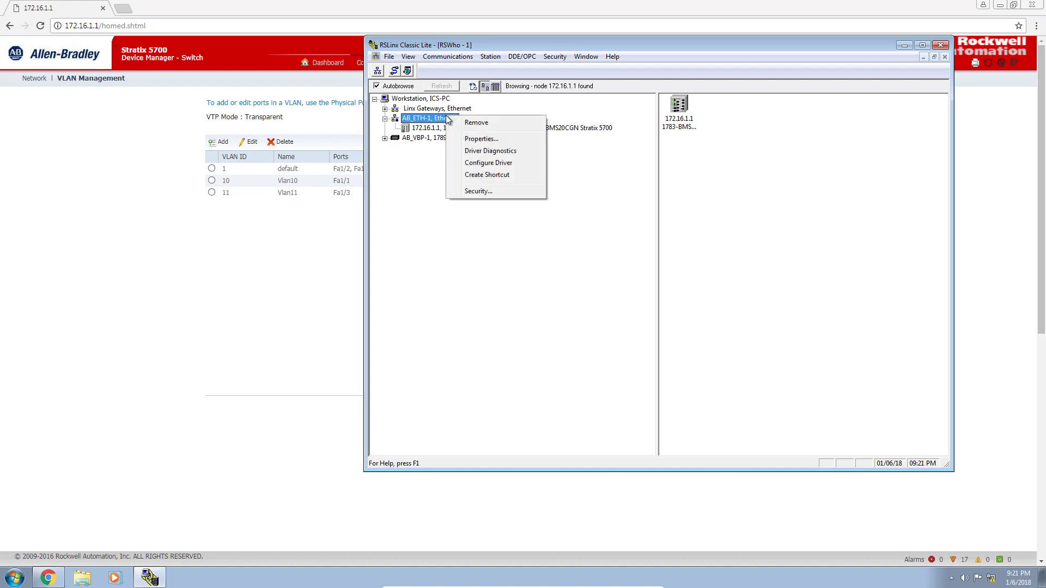
left_click(488, 164)
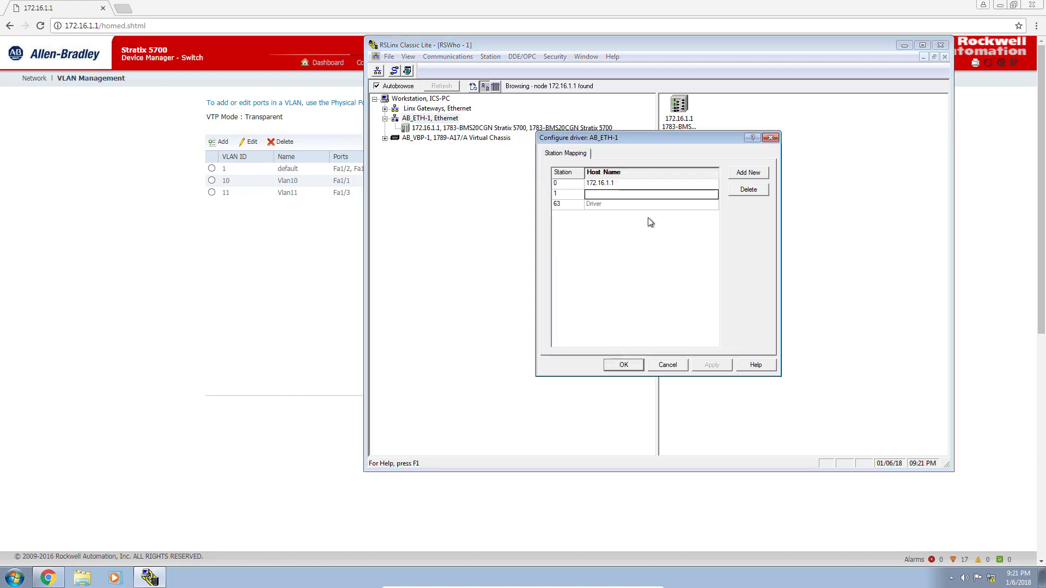
left_click(624, 196)
type("172.16.10")
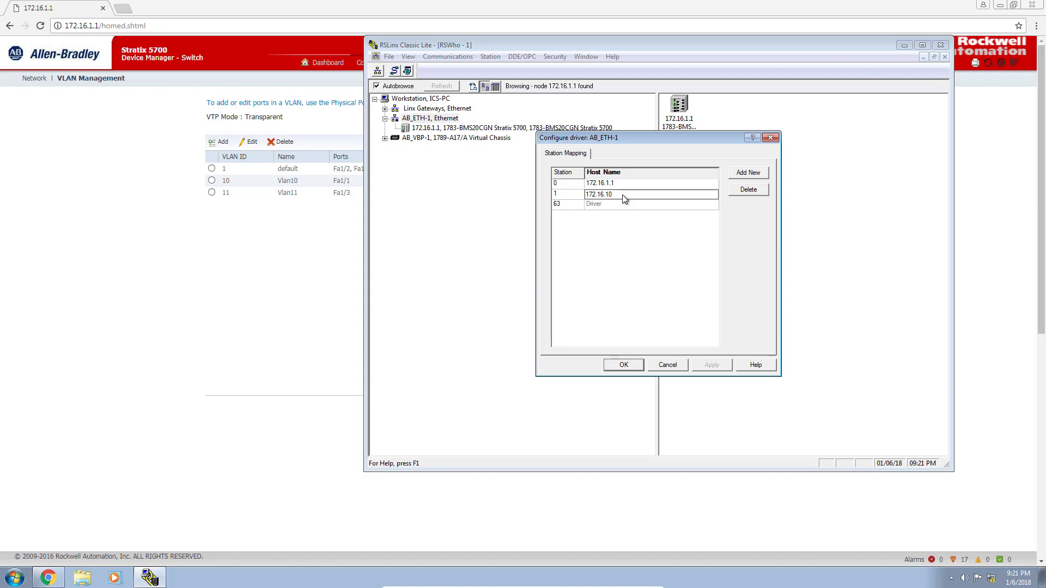
type(".10")
left_click(748, 173)
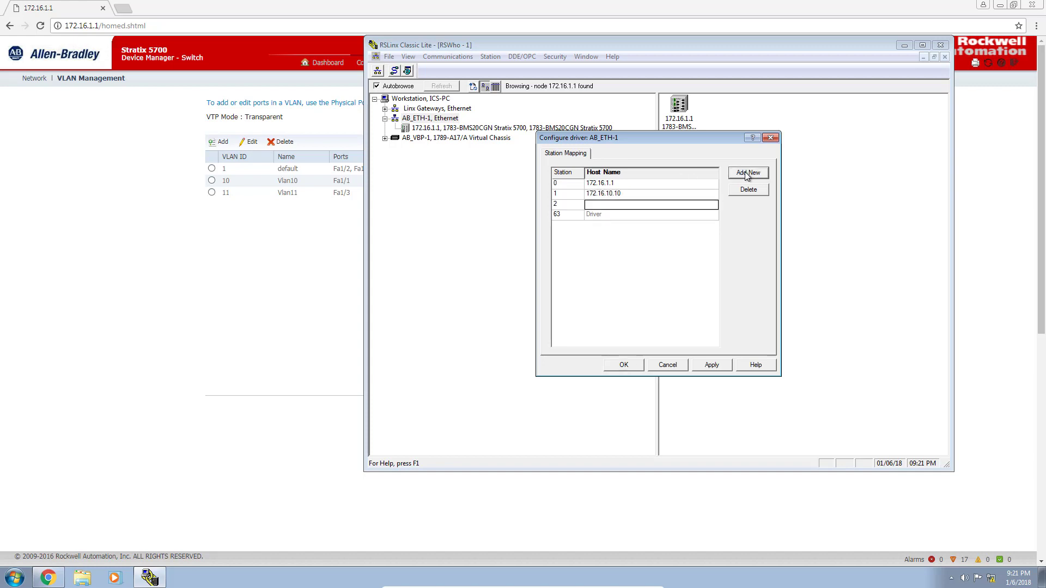
left_click(639, 210)
type("172.16.11.10")
left_click(711, 360)
left_click(618, 364)
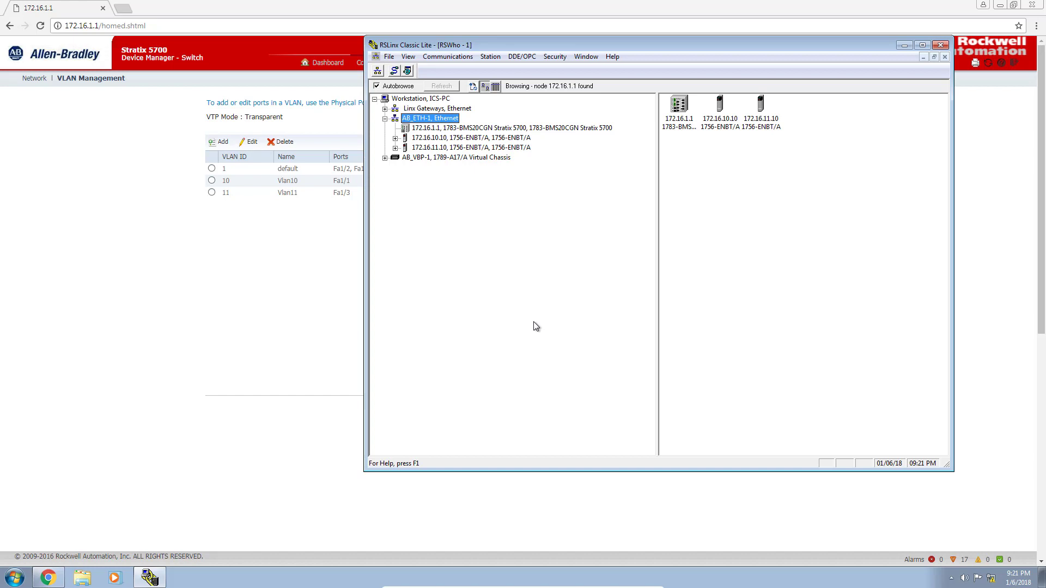
- Expand the 1756-ENBT/A modules at 172.16.10.10 and 172.16.11.10 to reveal their backplanes
left_click(396, 139)
left_click(395, 157)
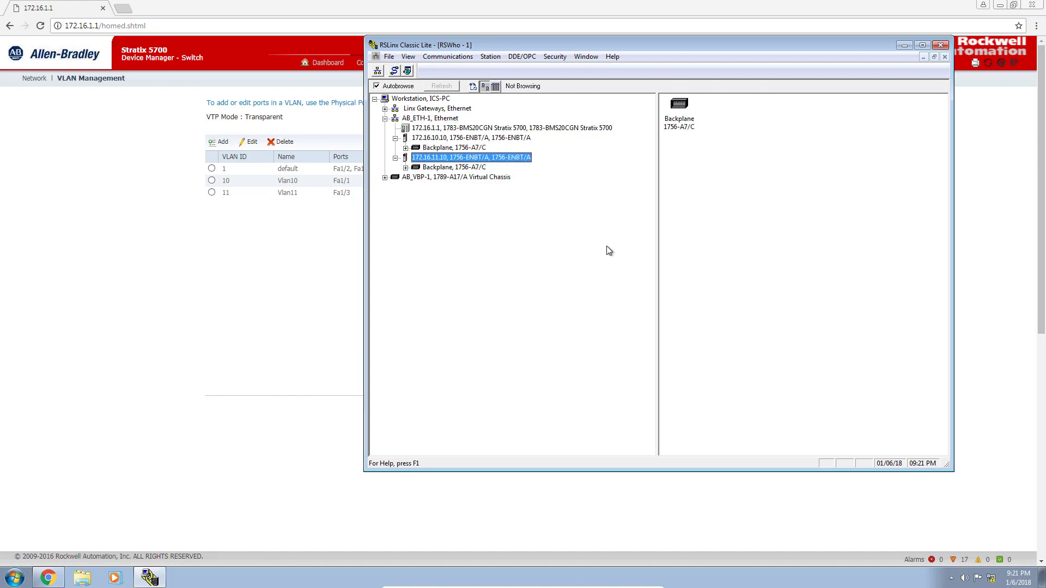